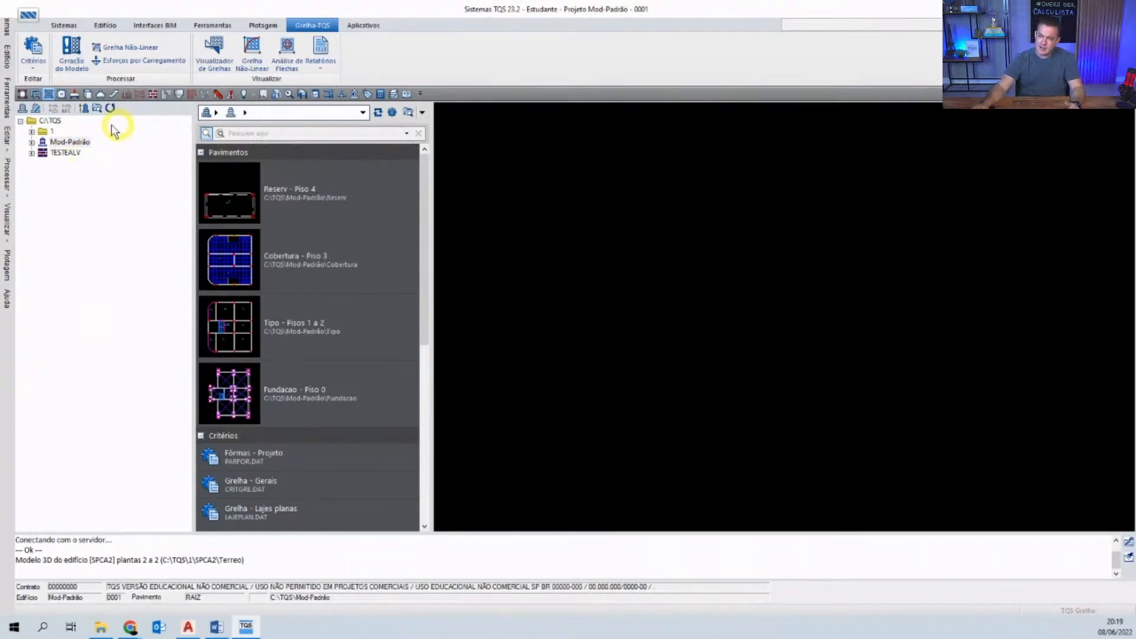
pyautogui.click(62, 144)
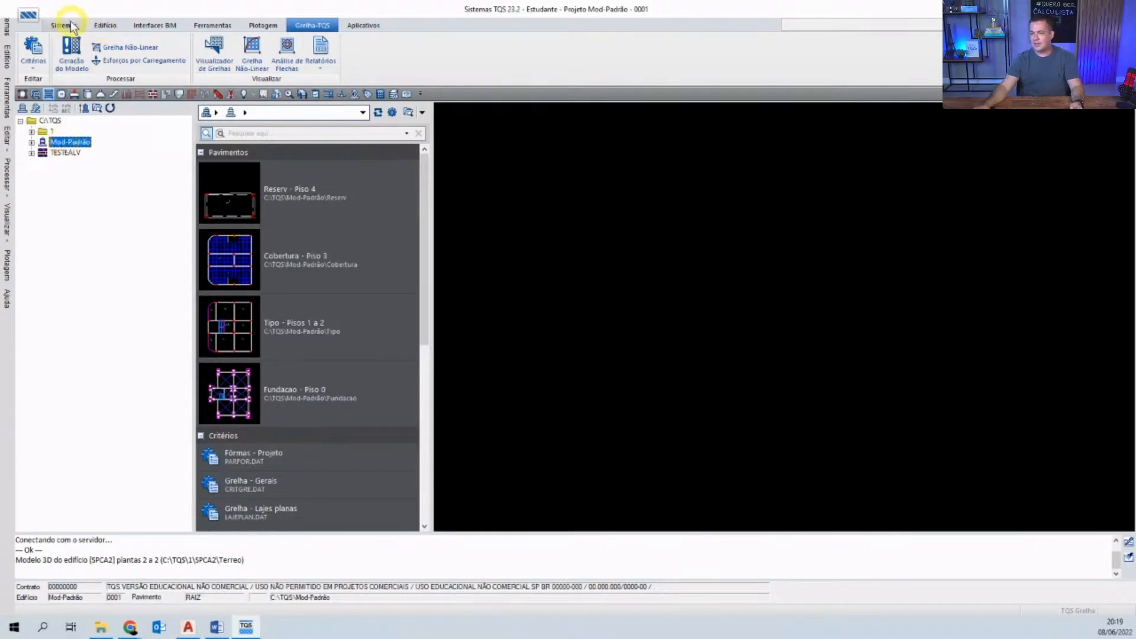
pyautogui.click(104, 26)
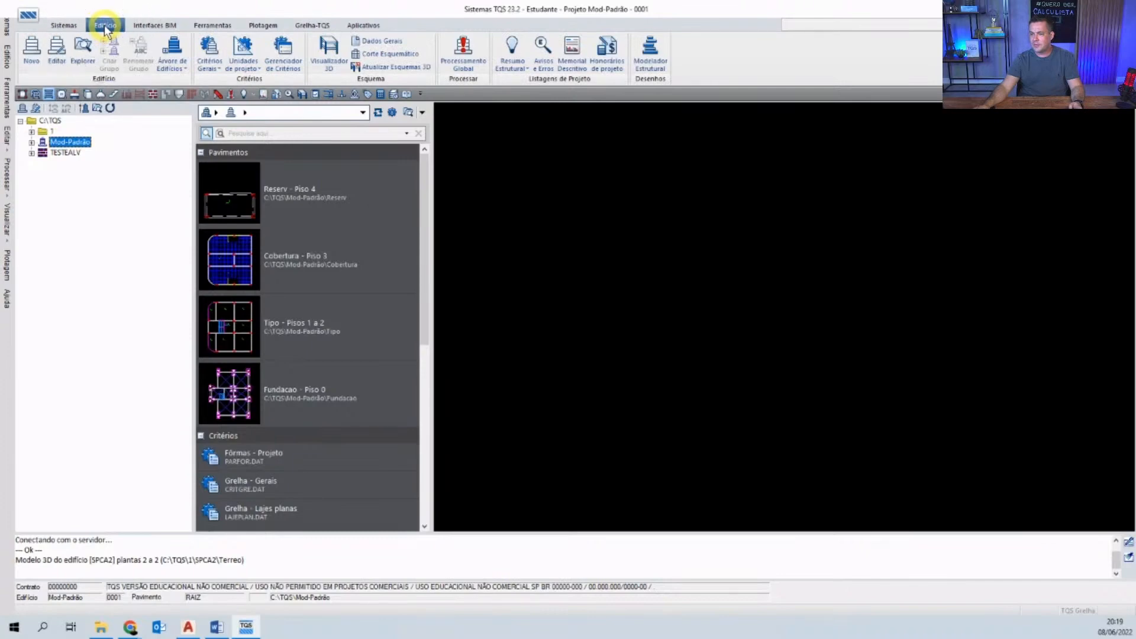
pyautogui.click(57, 53)
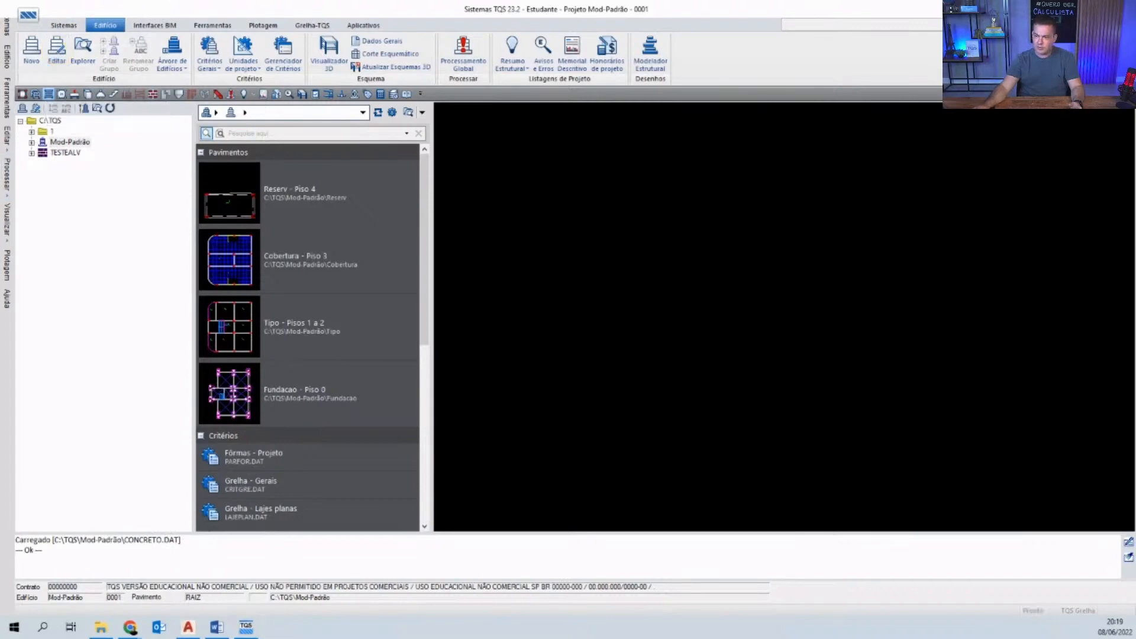
pyautogui.click(26, 59)
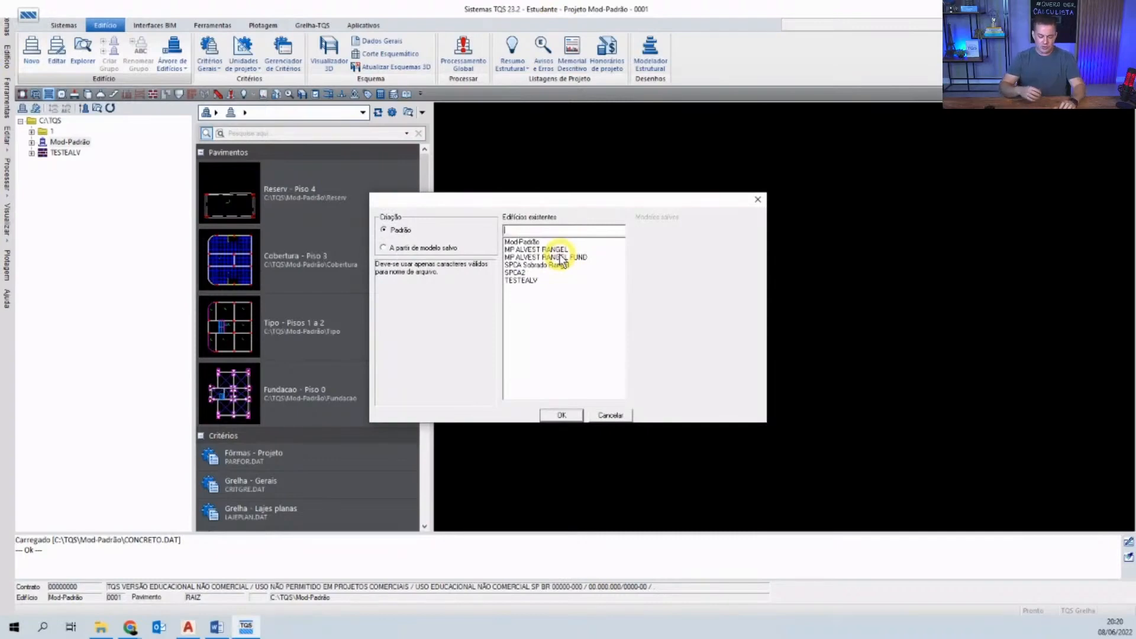
pyautogui.write('SP')
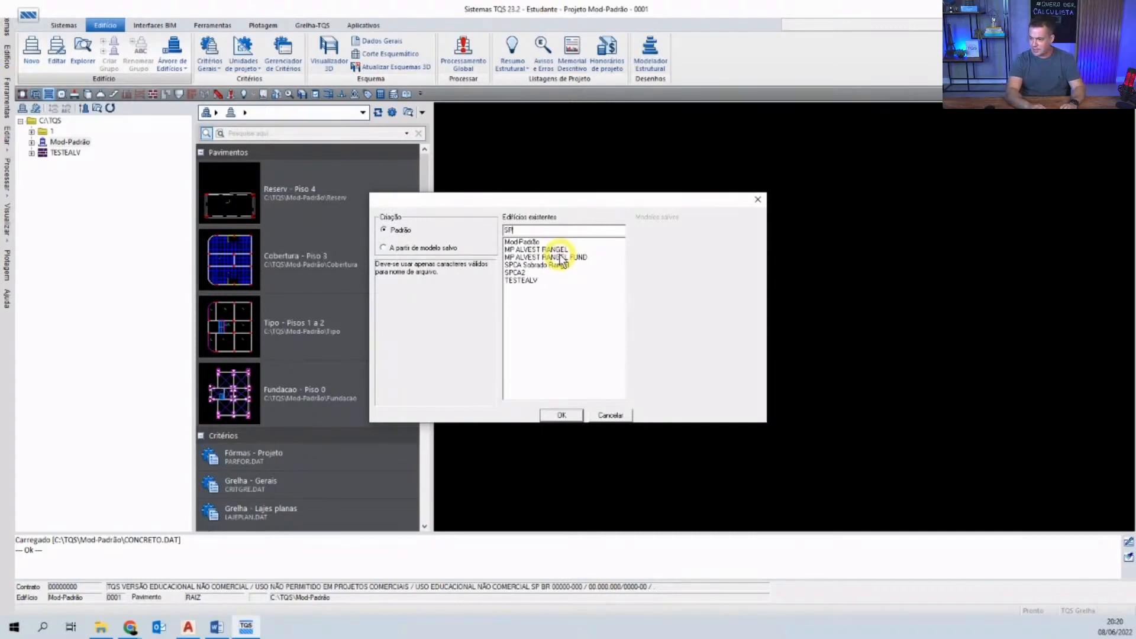
pyautogui.write('CA2')
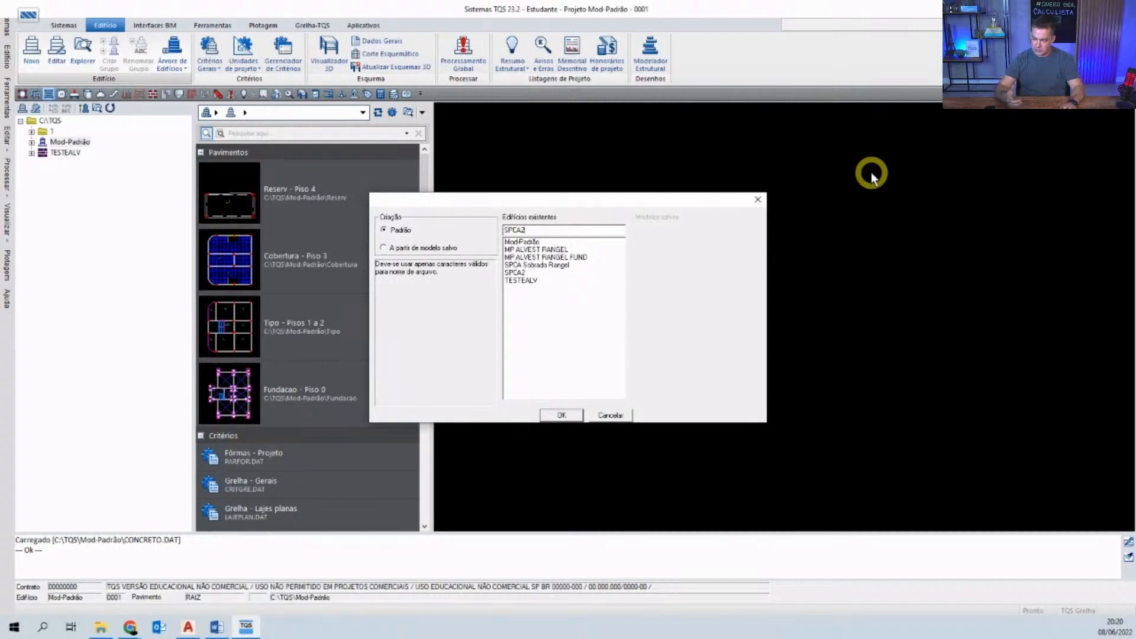
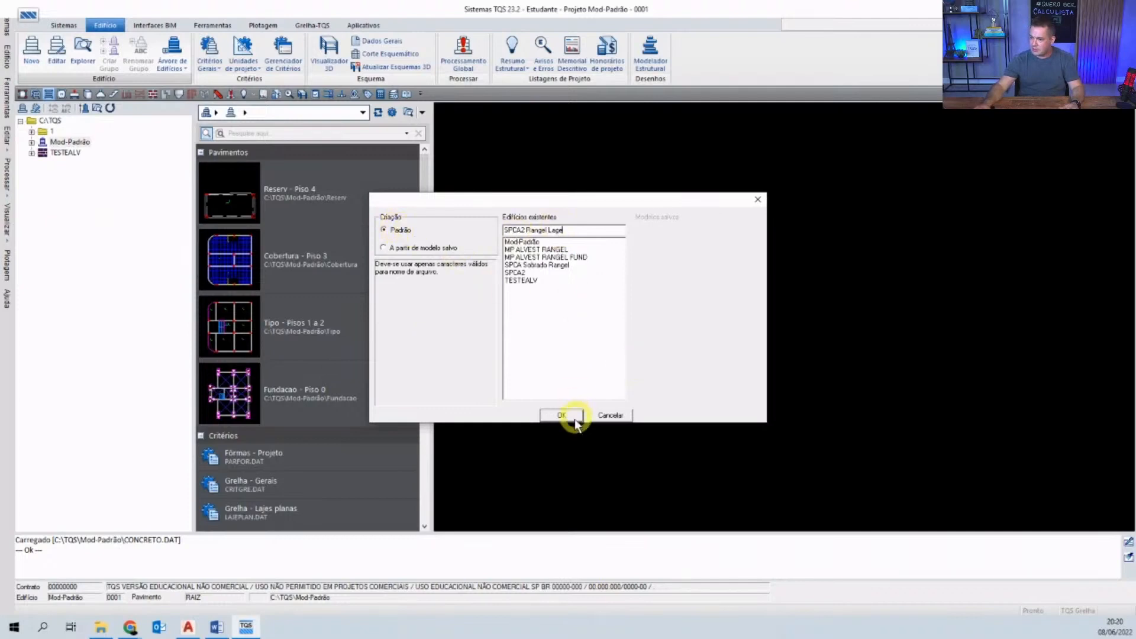
pyautogui.click(559, 415)
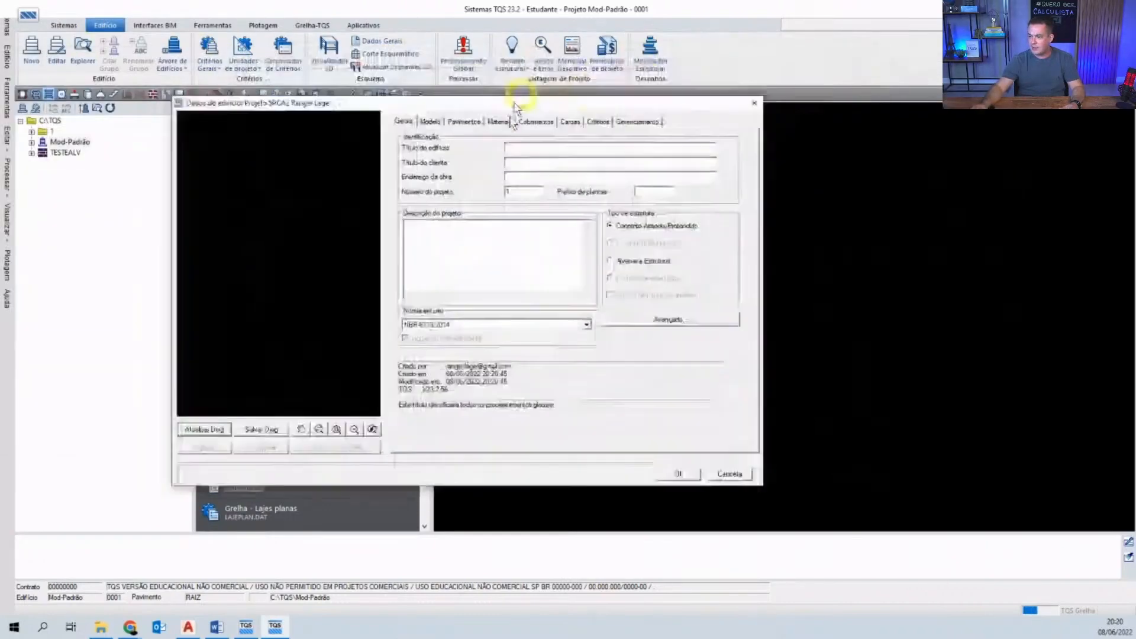
# - Enter building title SPCA, the client's name, and site address Campinas in the general data
pyautogui.moveTo(514, 108); pyautogui.dragTo(608, 131)
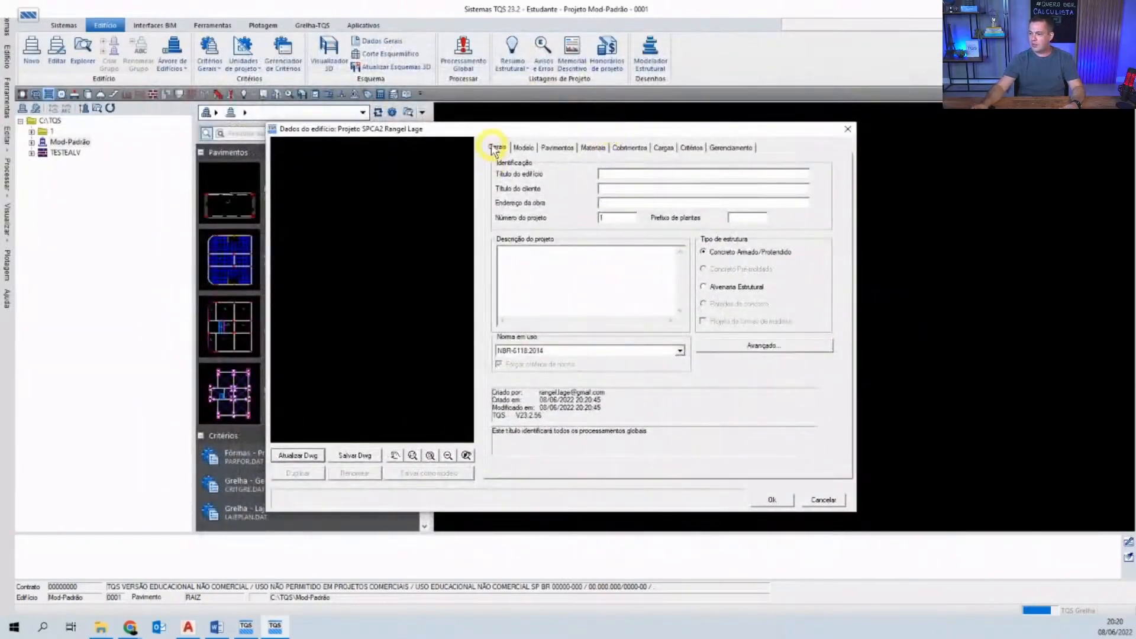
pyautogui.click(650, 173)
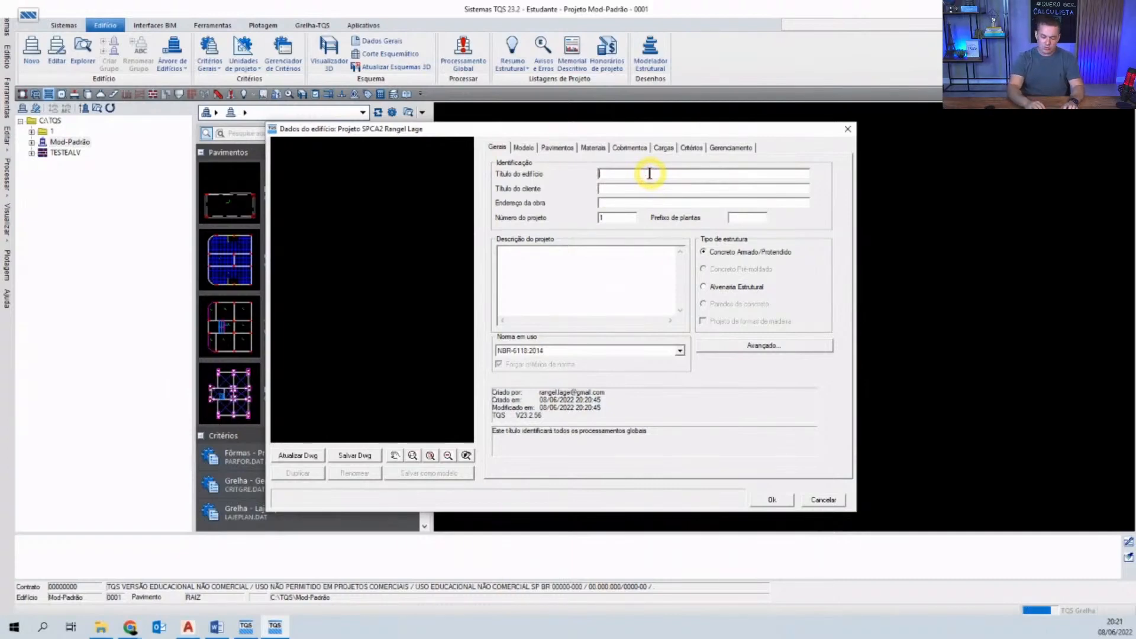
pyautogui.write('SCP')
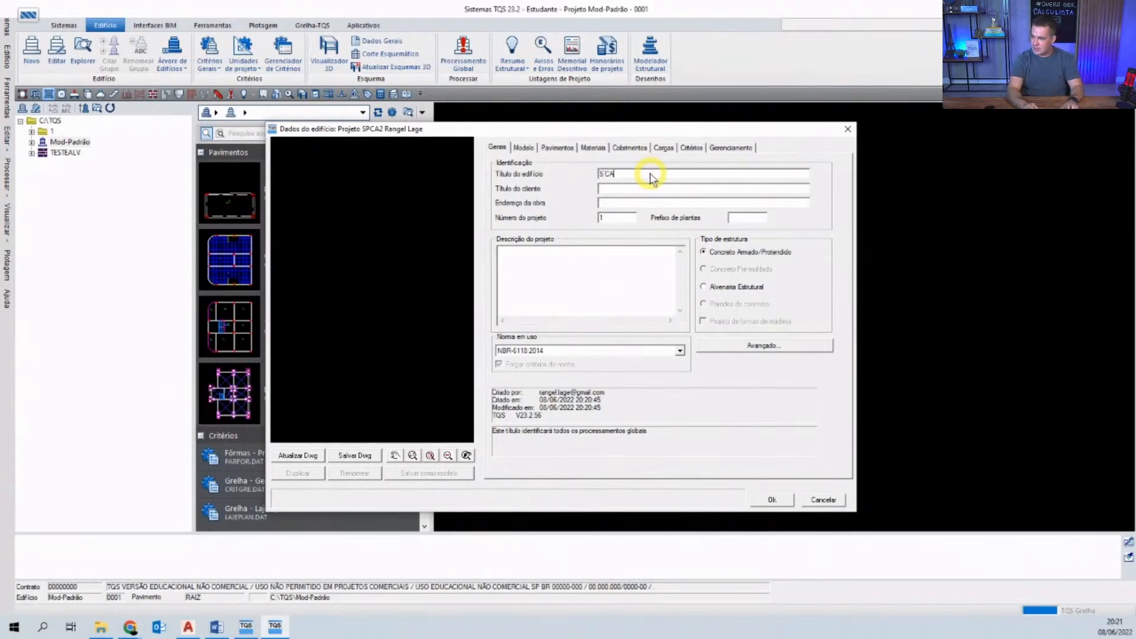
pyautogui.press('BackSpace')
pyautogui.press('BackSpace')
pyautogui.write('PC')
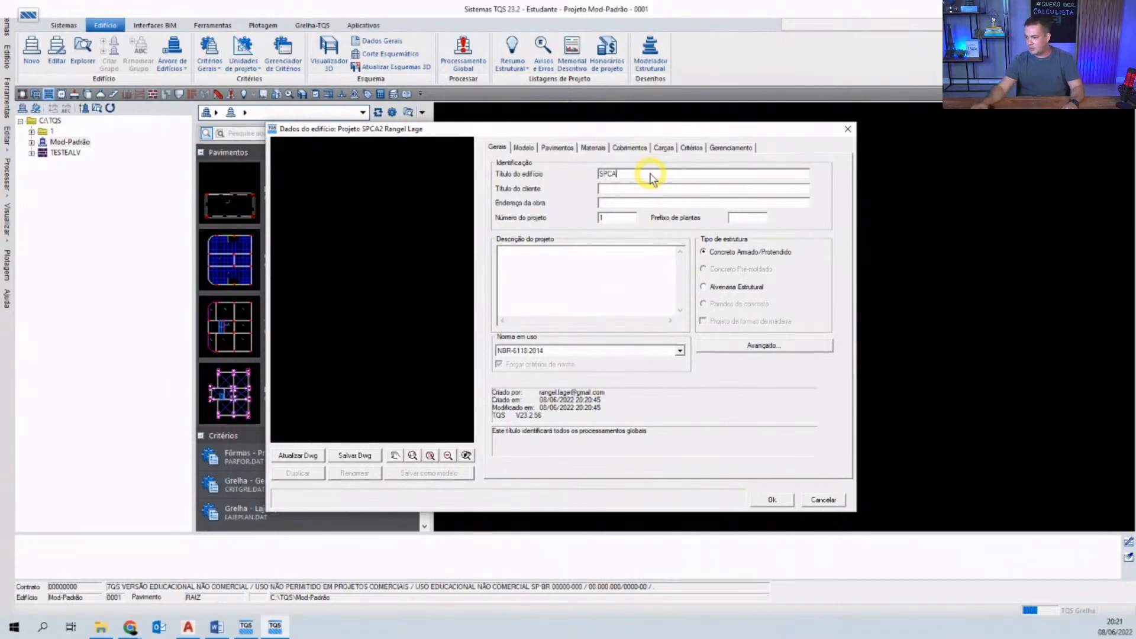
pyautogui.click(651, 189)
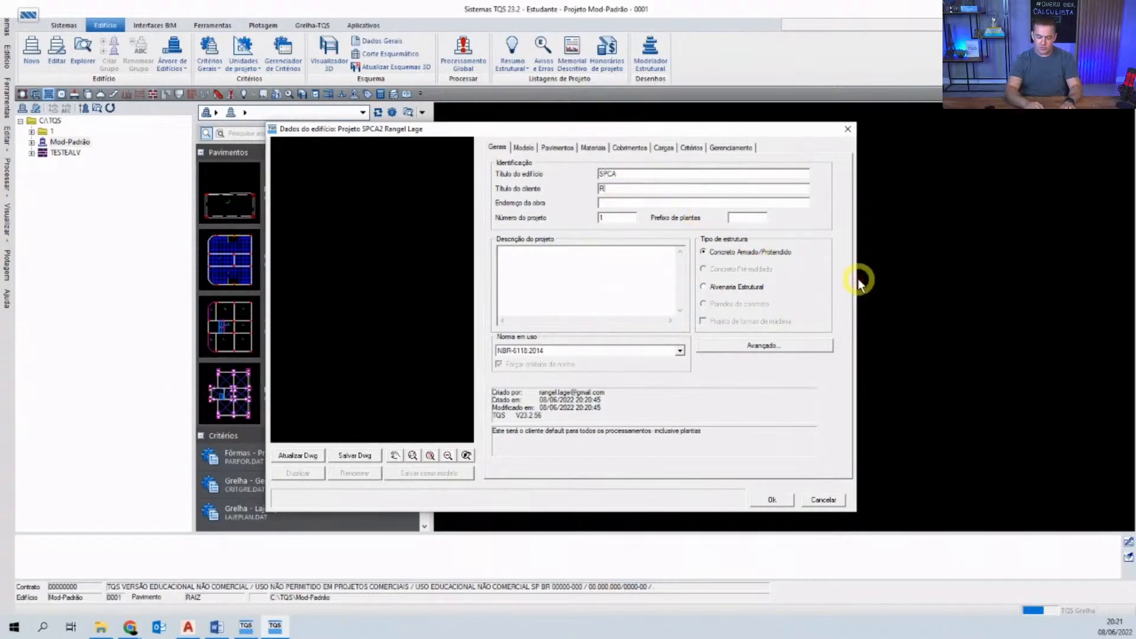
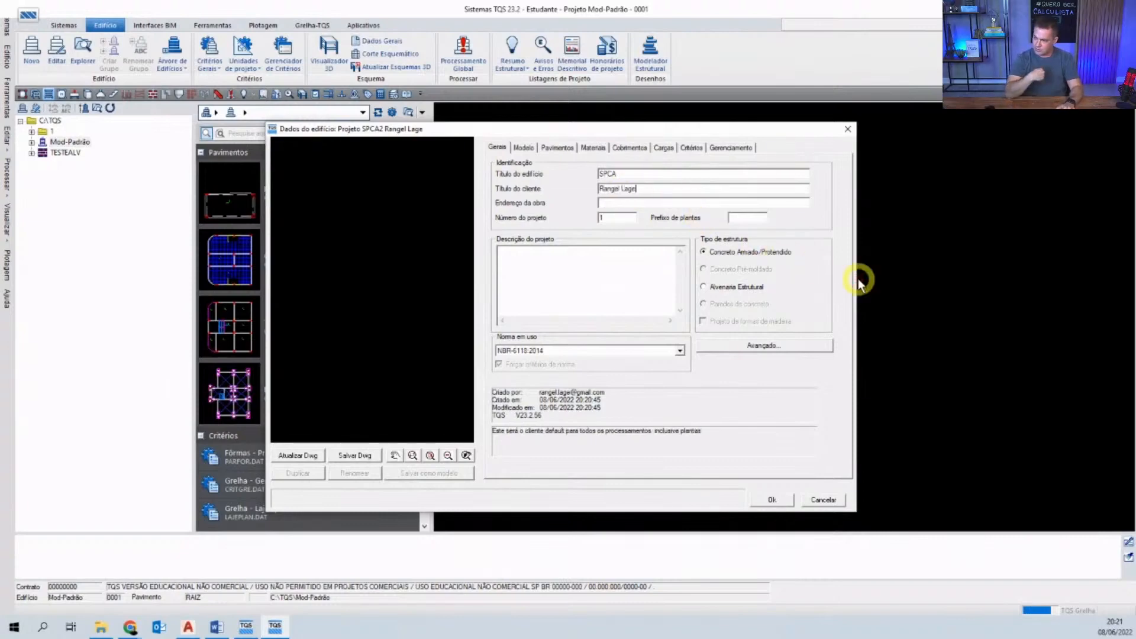
pyautogui.click(645, 202)
pyautogui.write('Cam')
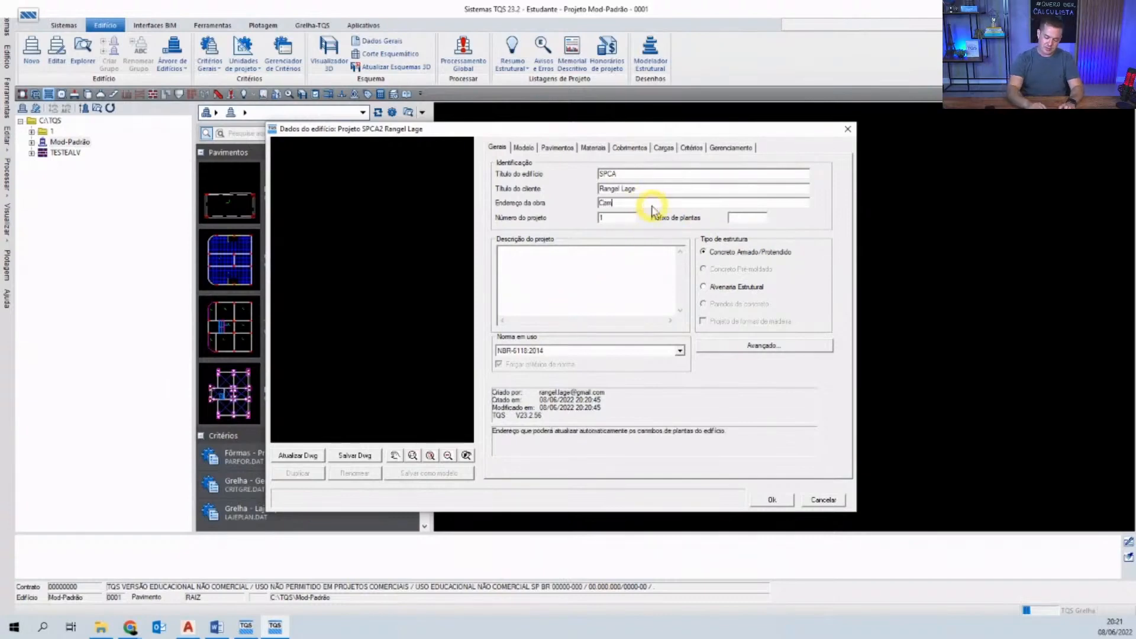
pyautogui.write('pinas')
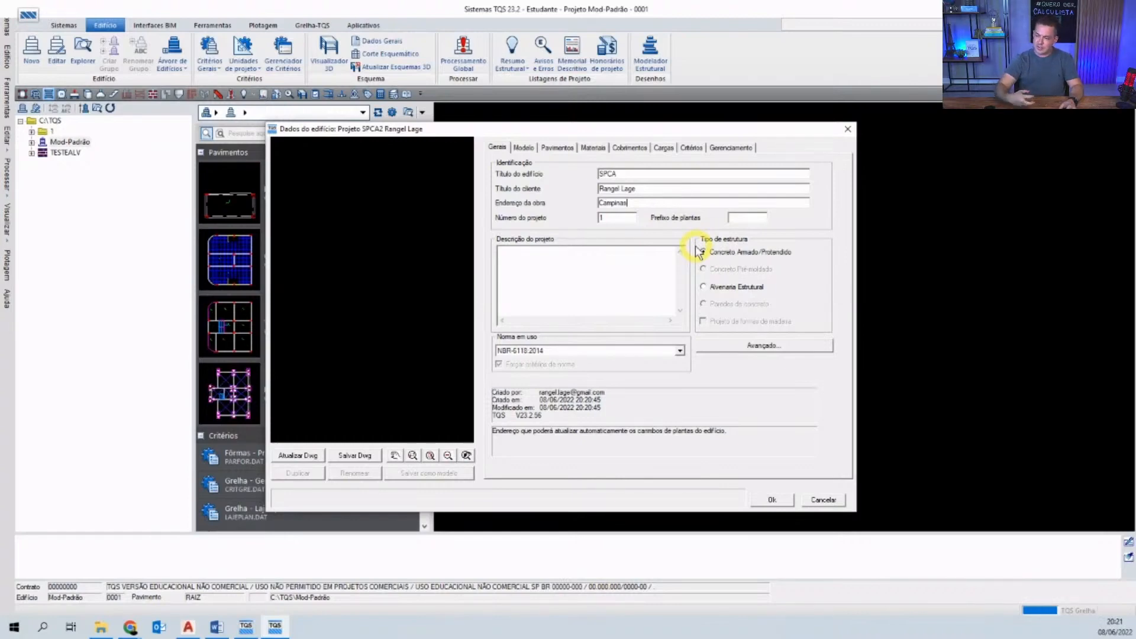
# - Keep NBR-6118:2014 as the design code and bring up the structural Modelo options
pyautogui.click(619, 221)
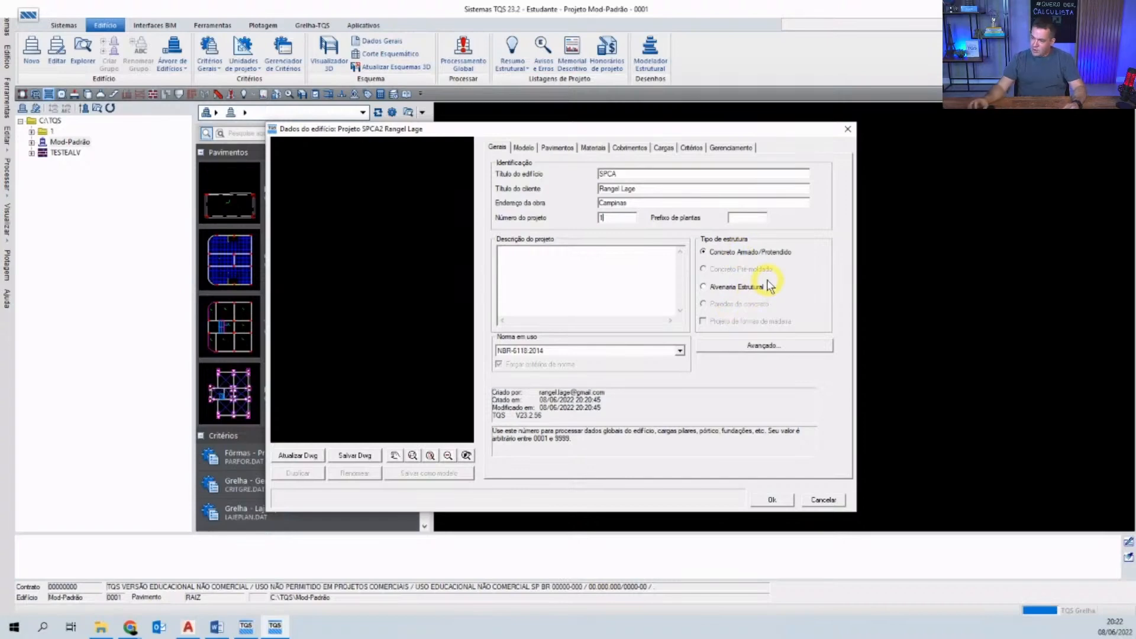
pyautogui.click(613, 353)
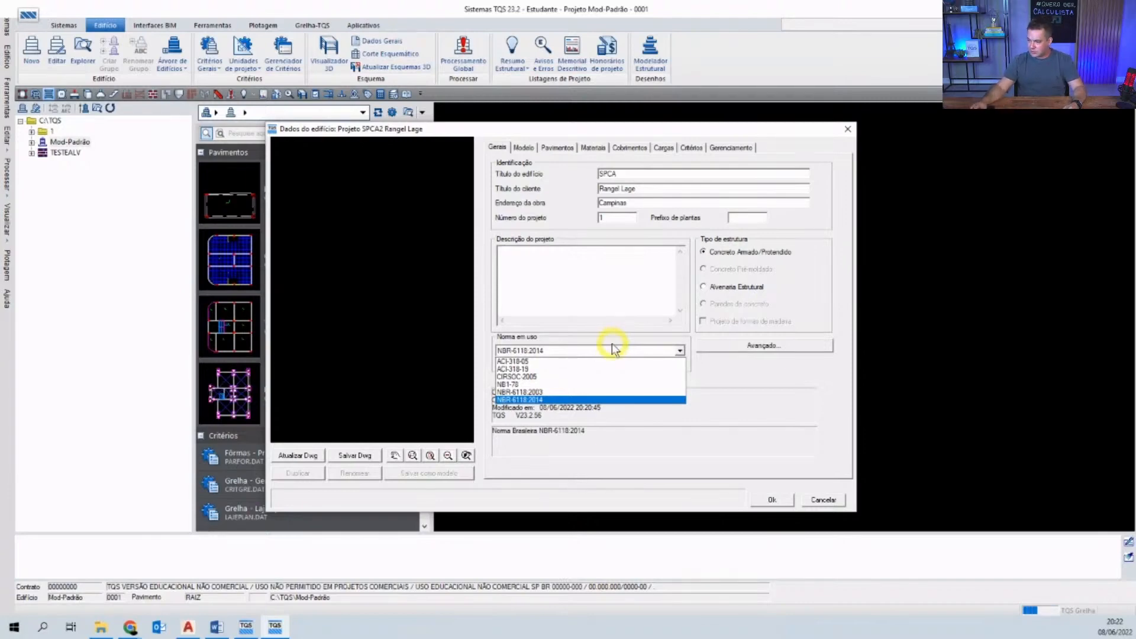
pyautogui.click(544, 400)
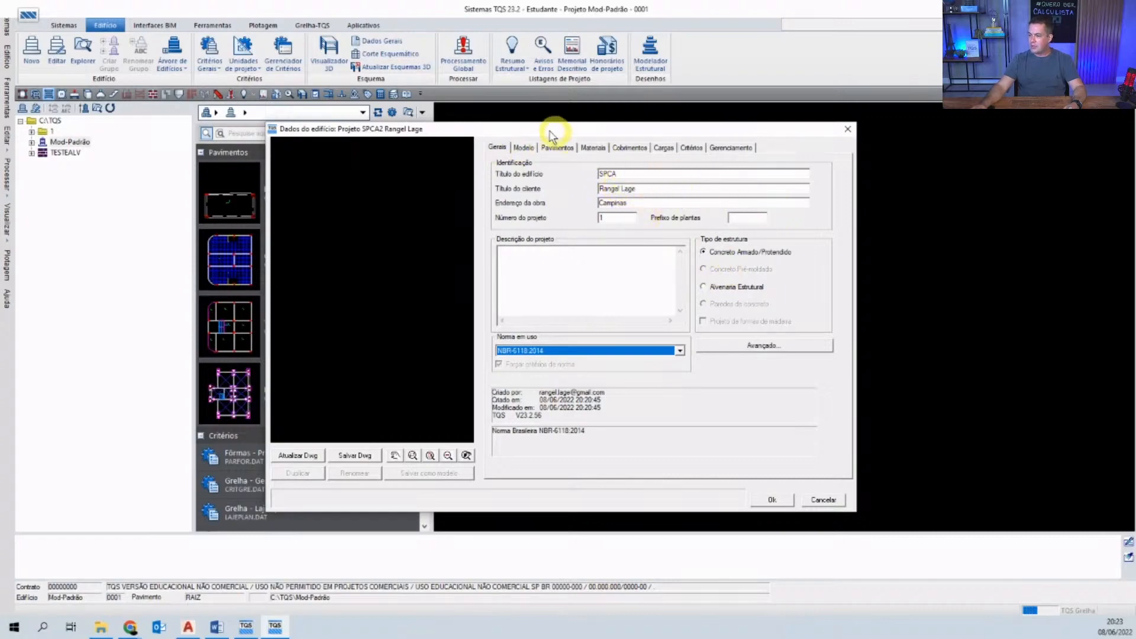
pyautogui.click(524, 147)
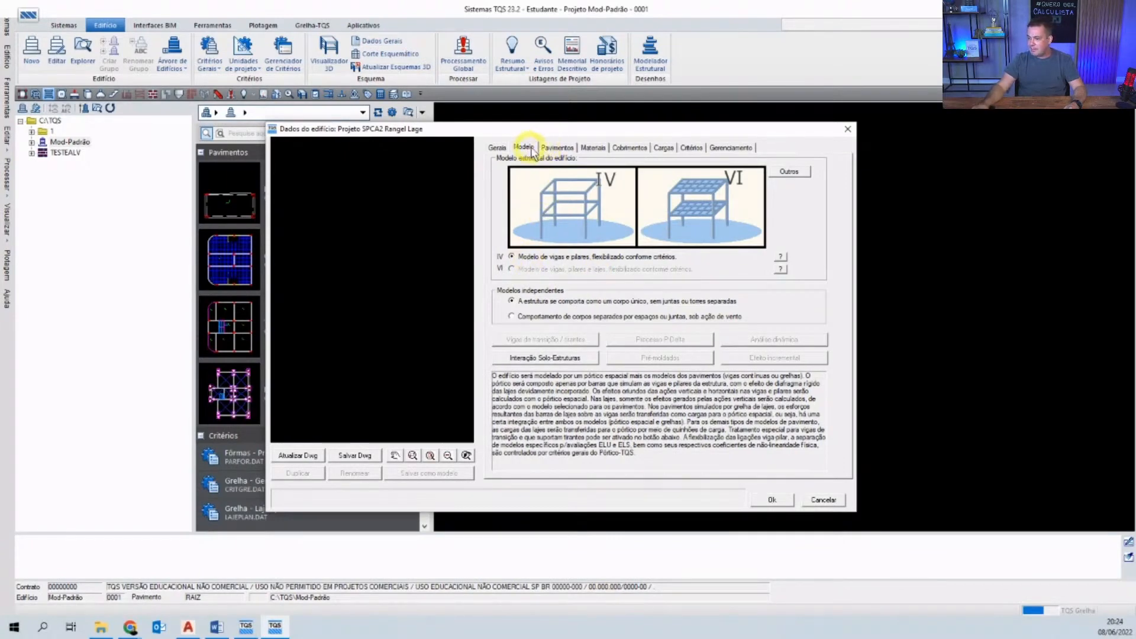
# - Show the Pavimentos tab, which lists only the Fundacao floor
pyautogui.click(557, 148)
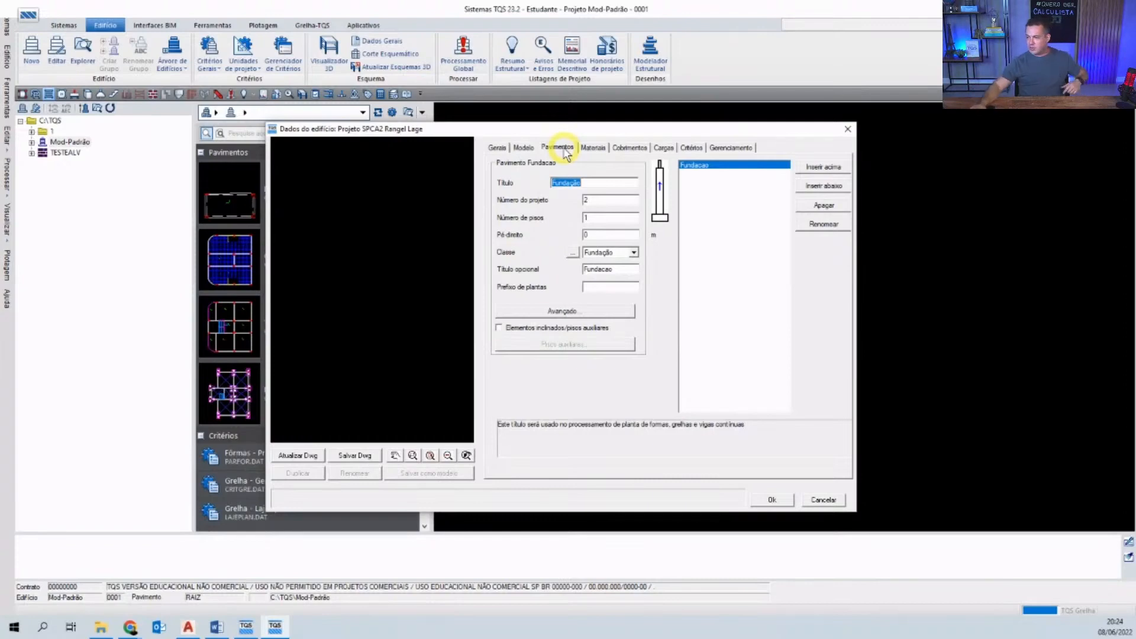
# - Add a floor named Superior above Fundacao, deleting an accidentally inserted extra floor
pyautogui.click(824, 168)
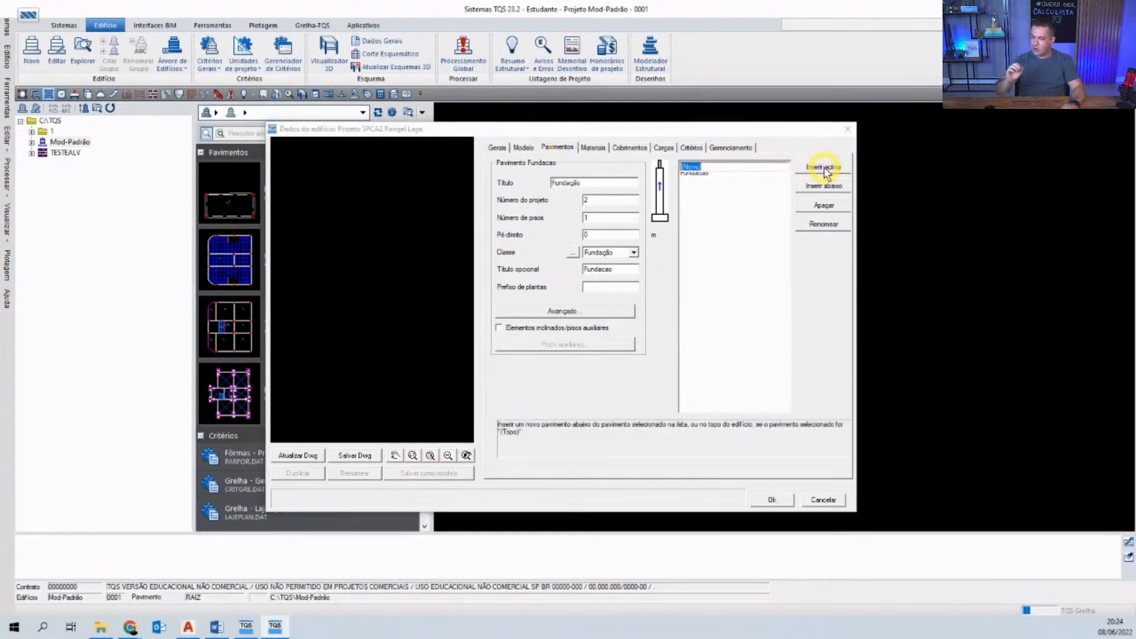
pyautogui.write('Superior')
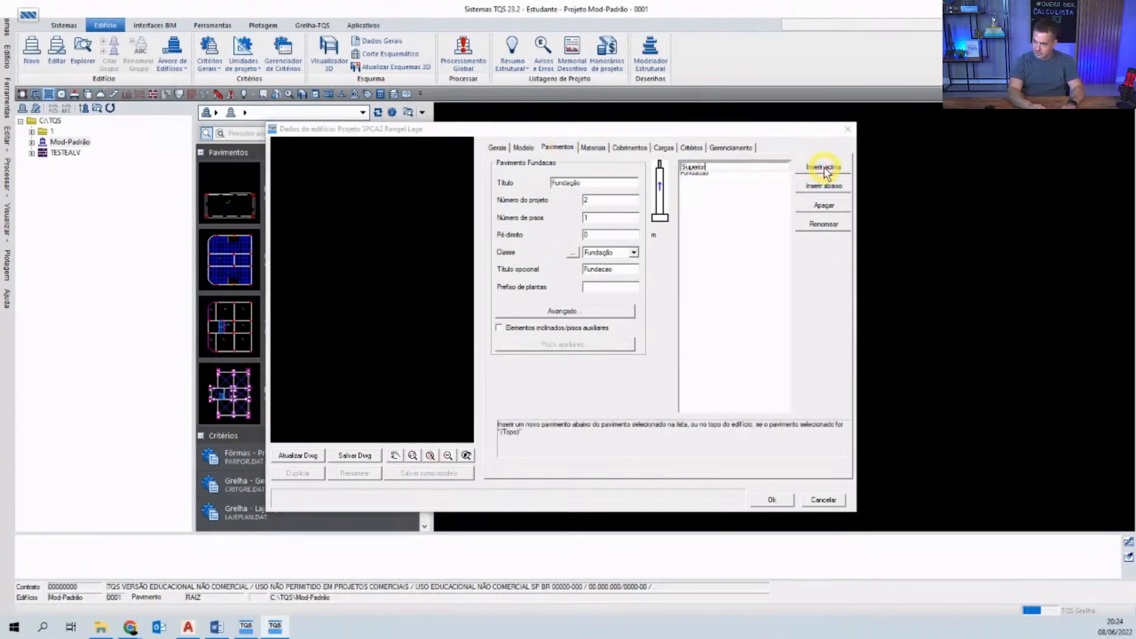
pyautogui.press('Return')
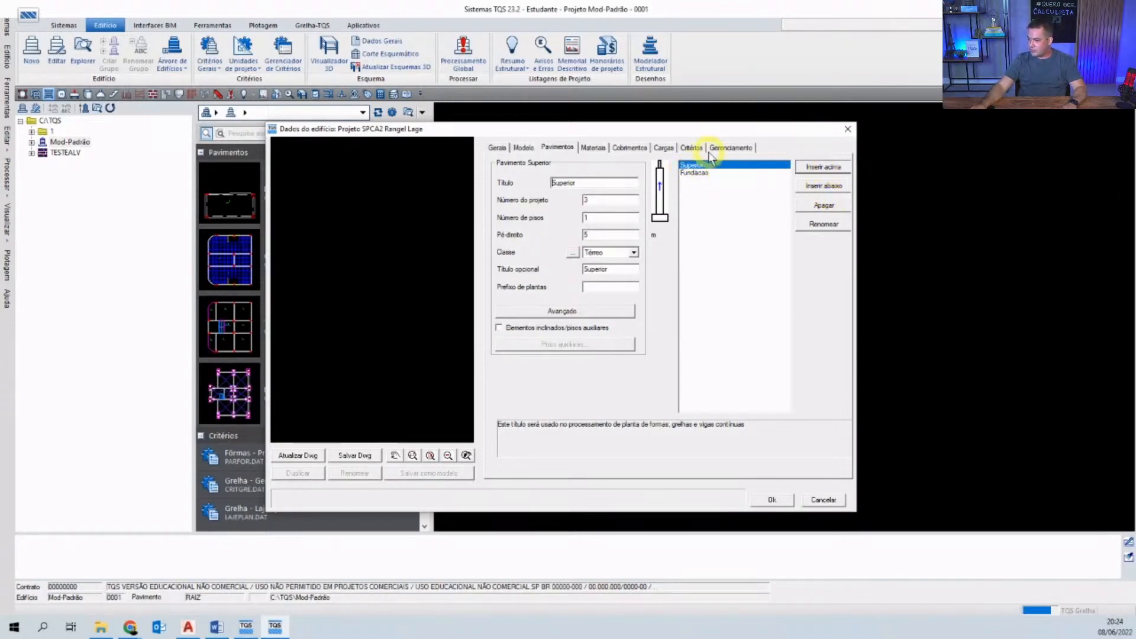
pyautogui.click(817, 169)
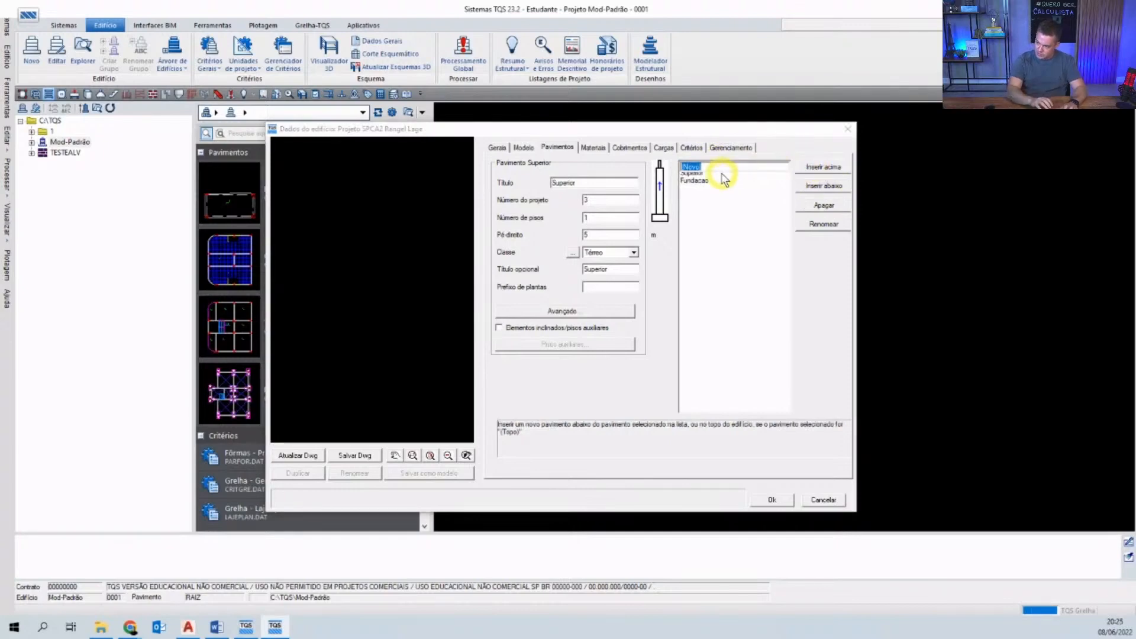
pyautogui.press('Escape')
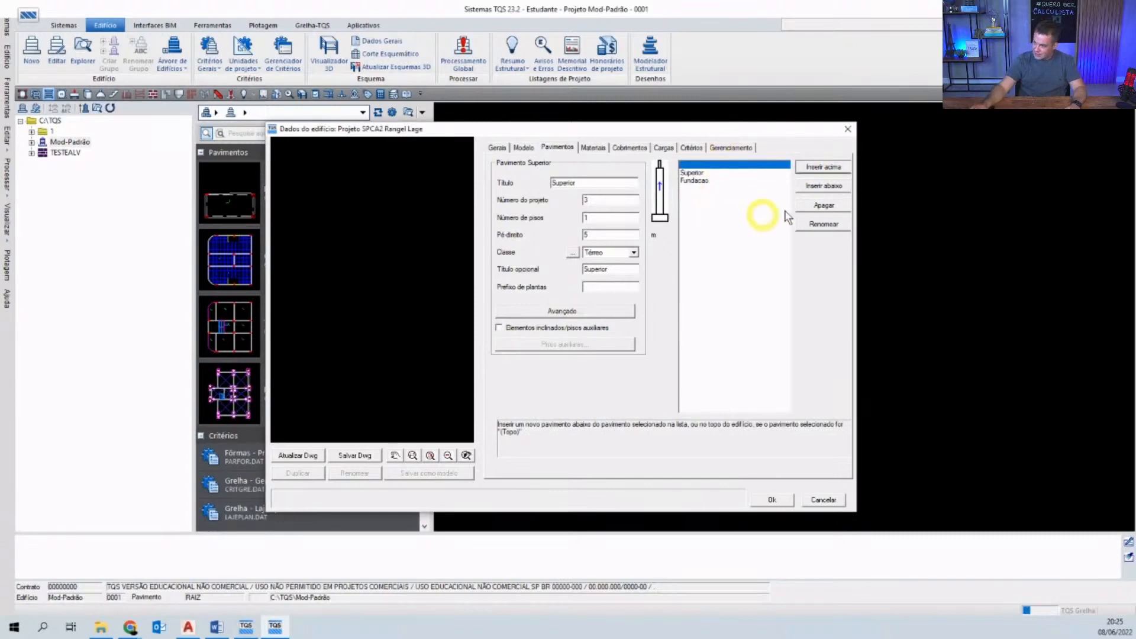
pyautogui.click(828, 207)
pyautogui.click(595, 357)
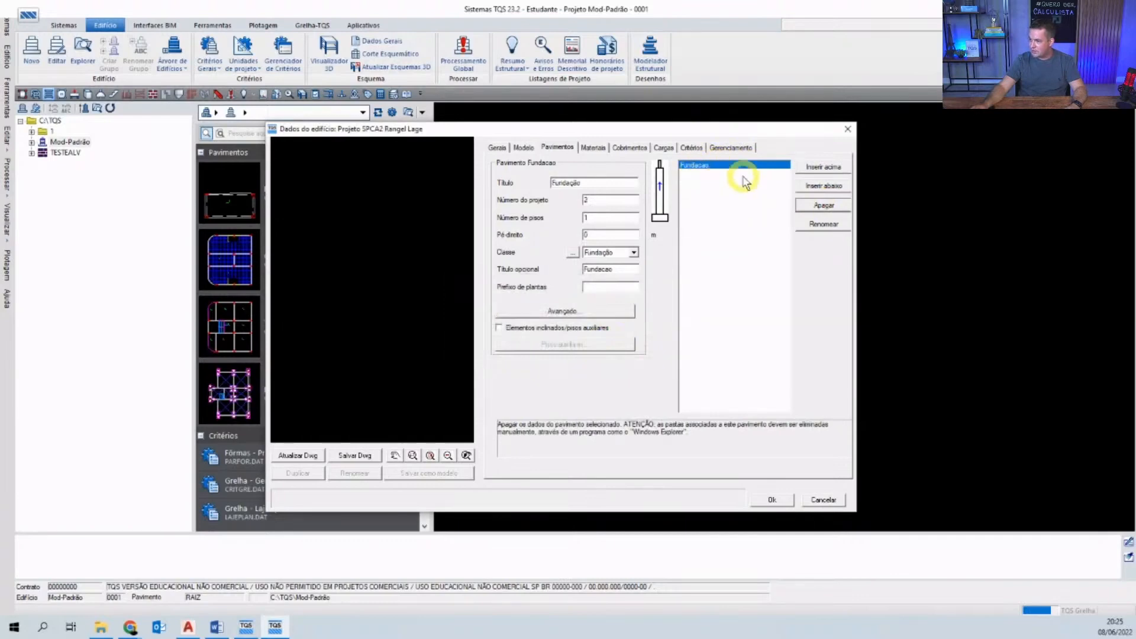
pyautogui.click(823, 170)
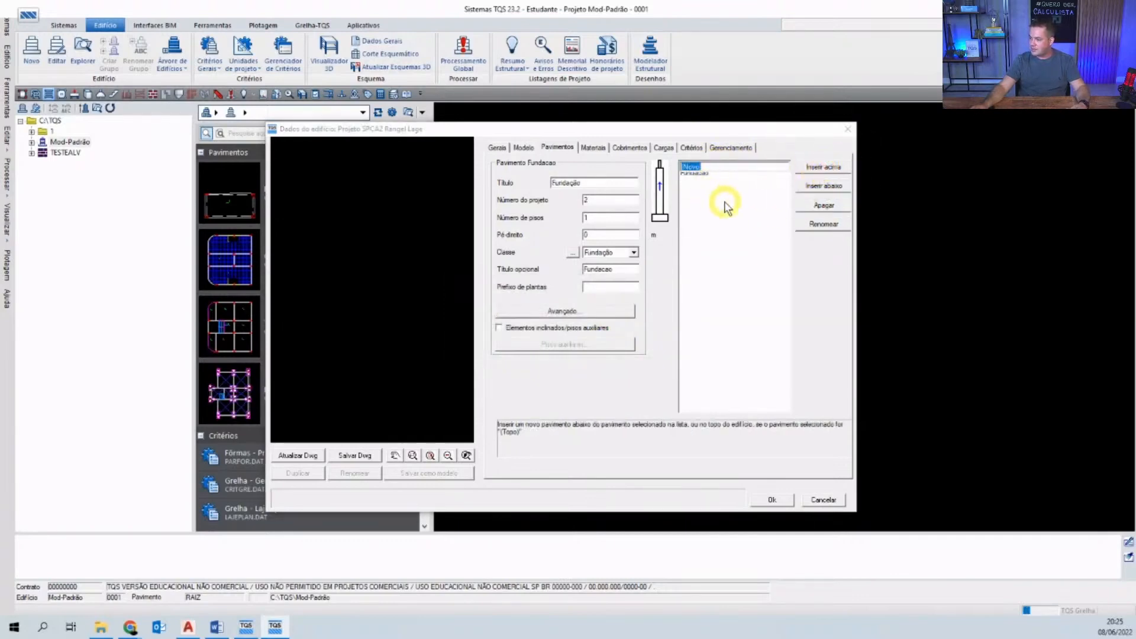
pyautogui.write('Superi')
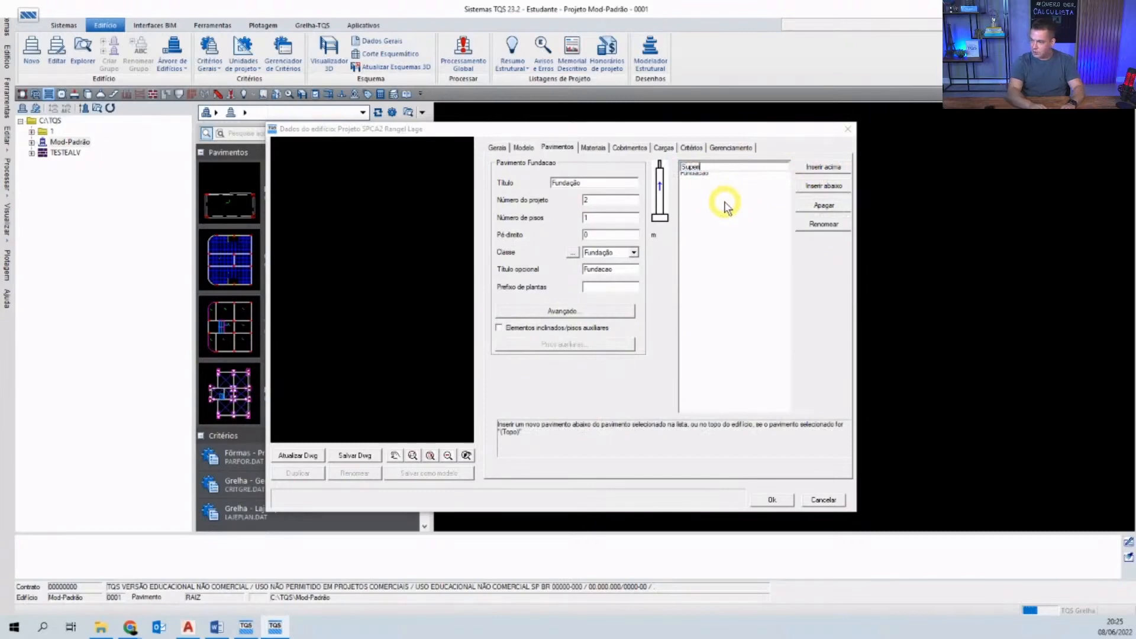
pyautogui.write('or')
pyautogui.press('Return')
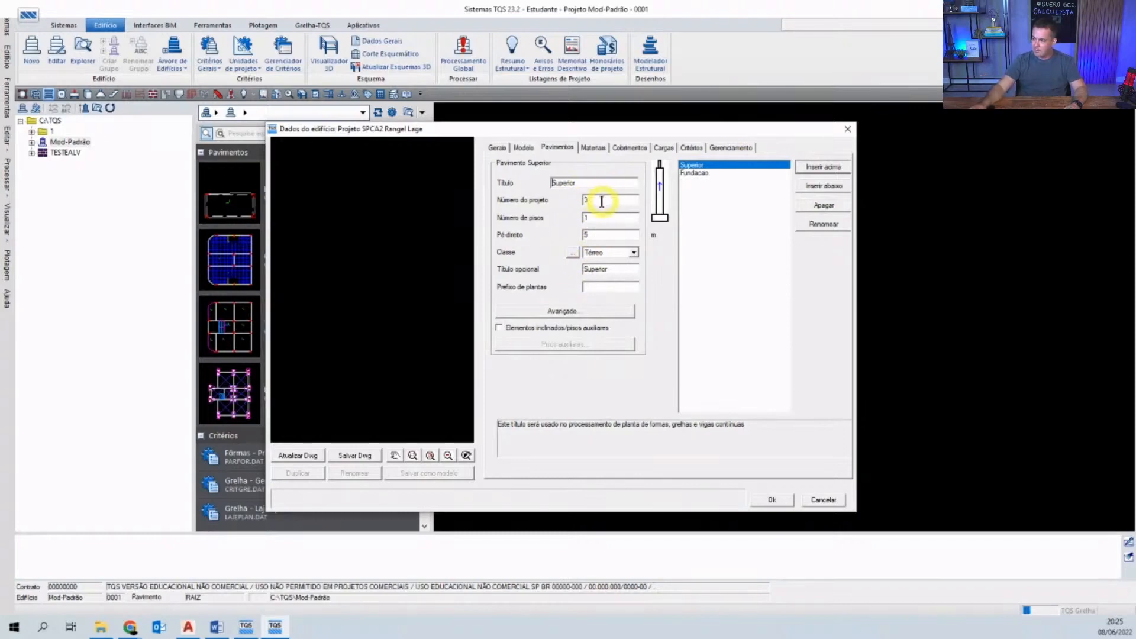
# - Set the Superior floor height to 3 m and its class to Primeiro
pyautogui.click(601, 217)
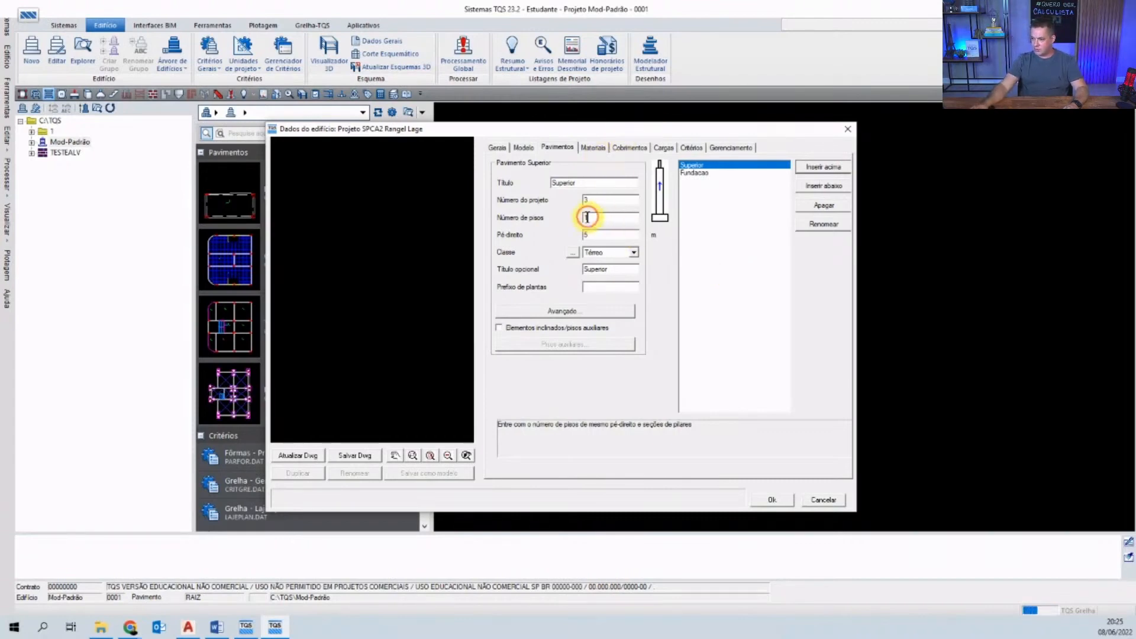
pyautogui.click(615, 235)
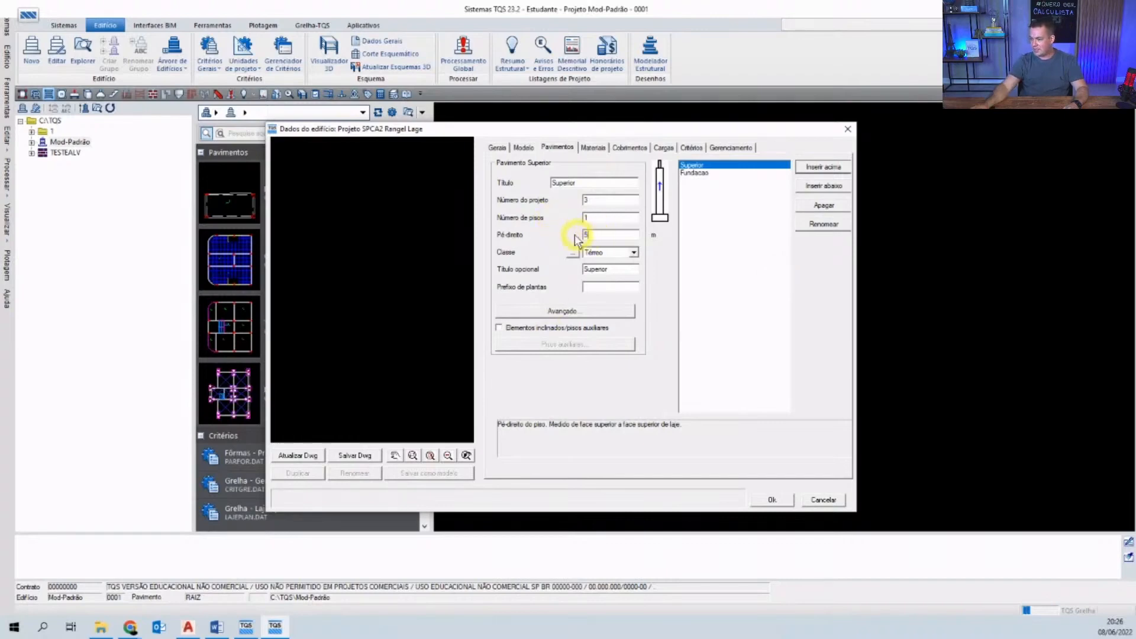
pyautogui.moveTo(602, 237); pyautogui.dragTo(546, 236)
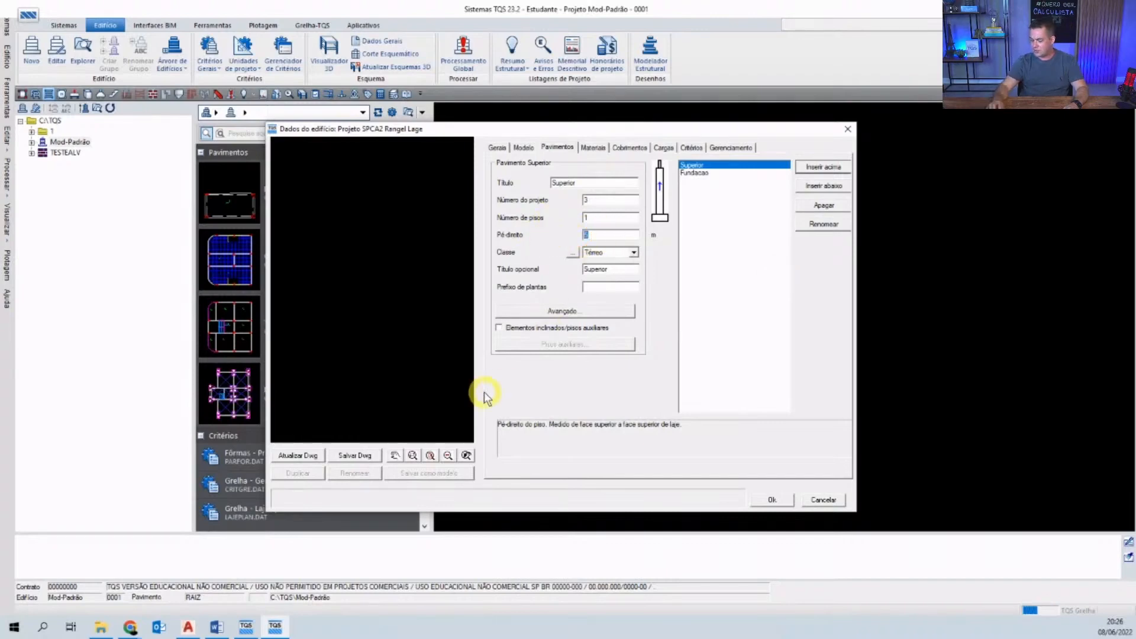
pyautogui.write('3')
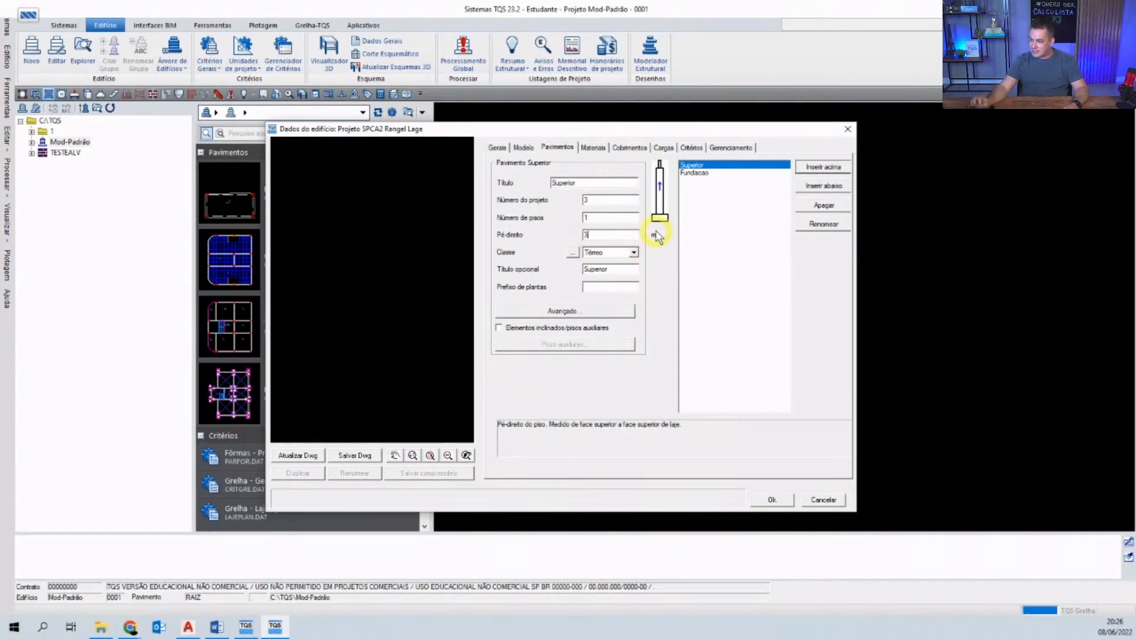
pyautogui.click(633, 253)
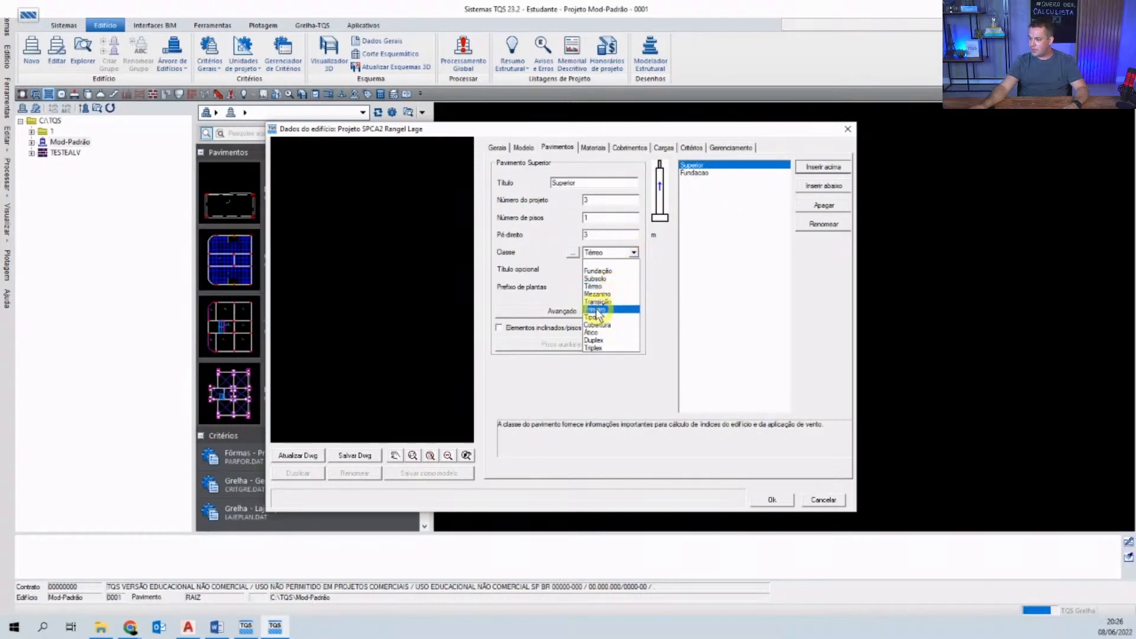
pyautogui.click(610, 309)
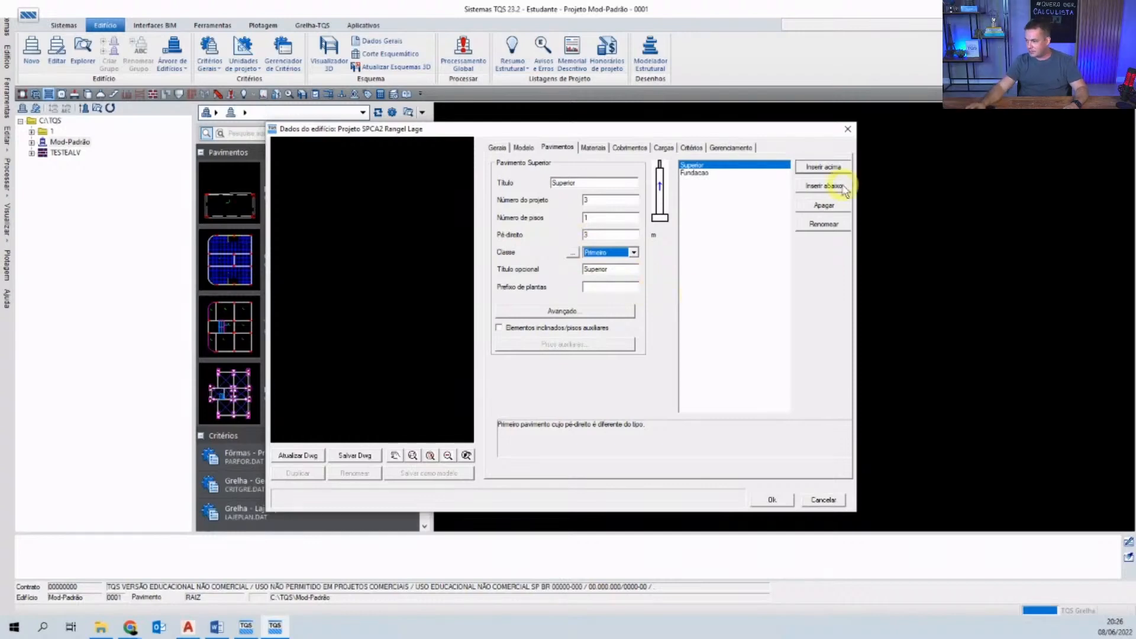
# - Add a floor named Cobertura above Superior with class Cobertura
pyautogui.click(813, 170)
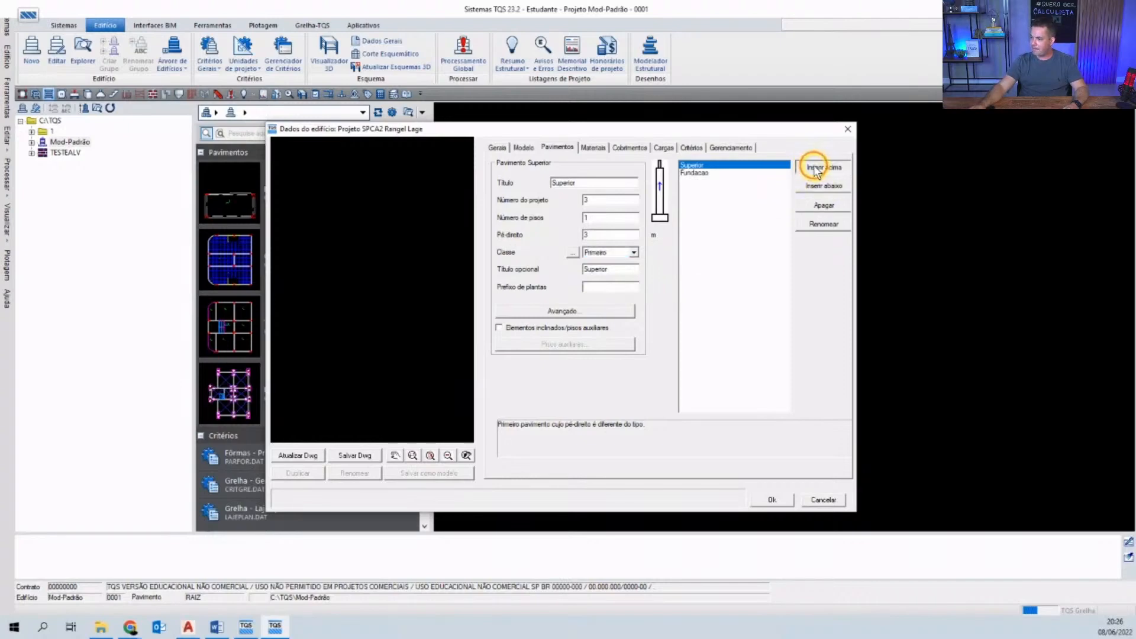
pyautogui.write('Co')
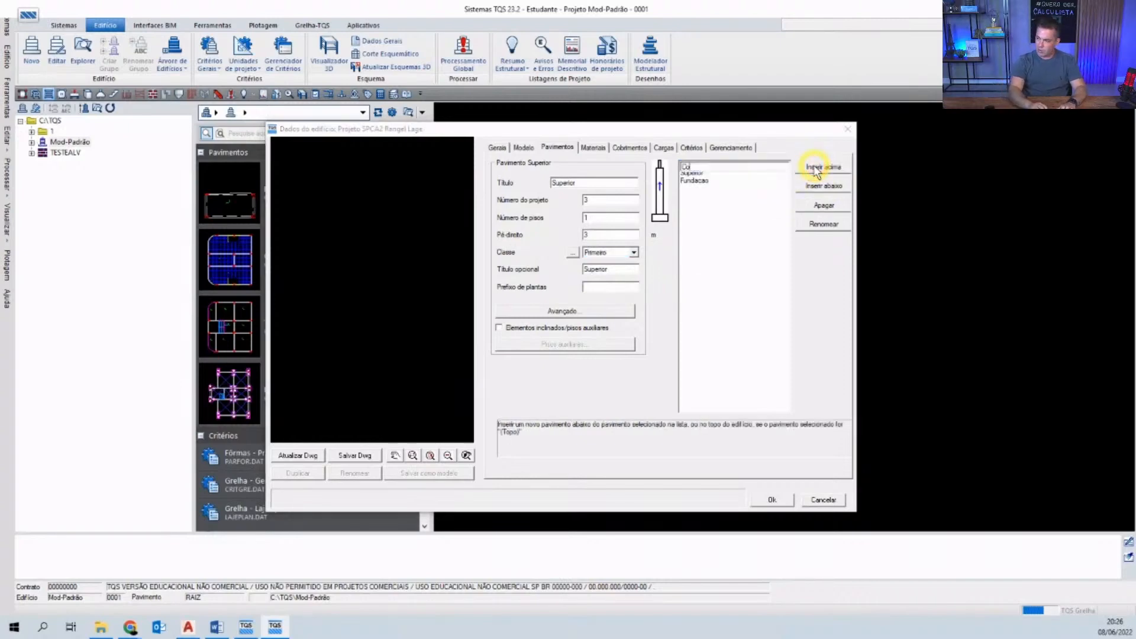
pyautogui.write('bertura')
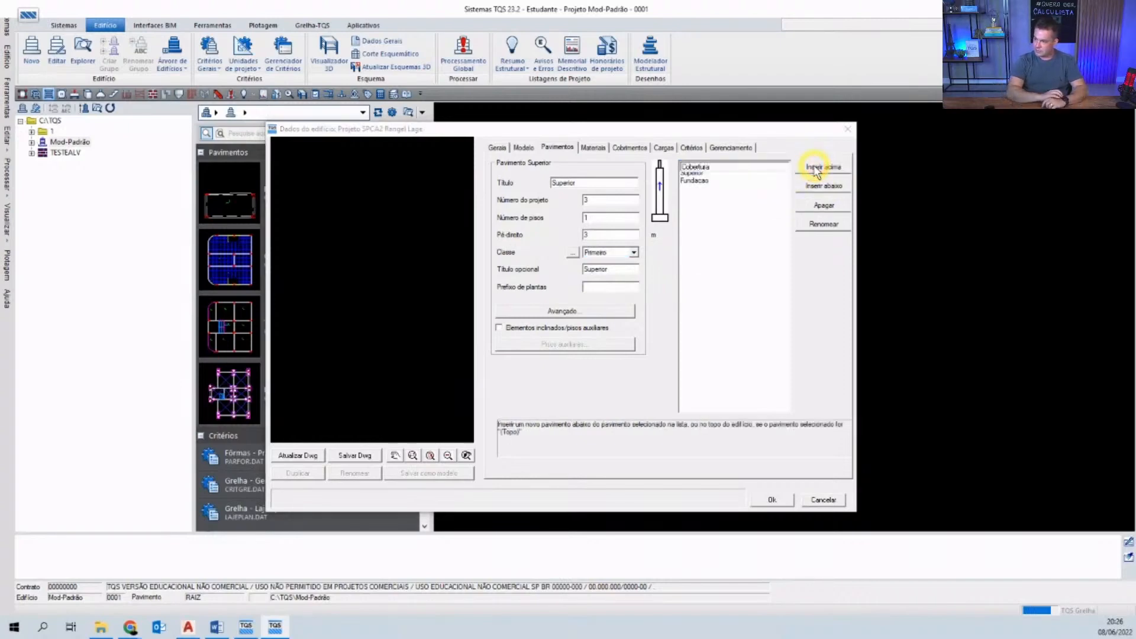
pyautogui.press('Return')
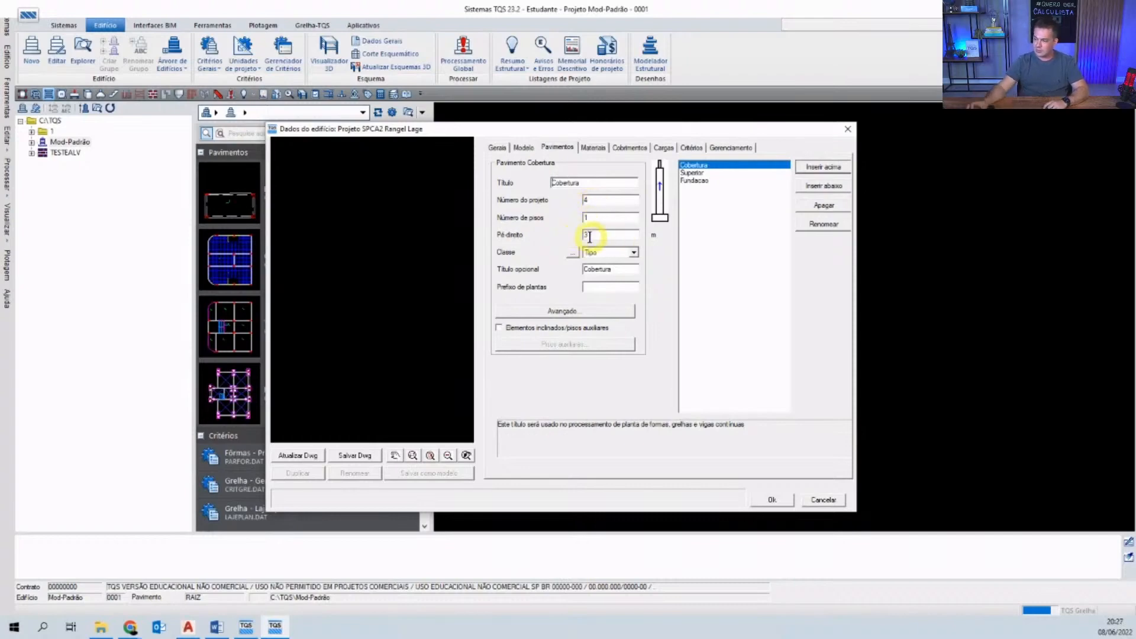
pyautogui.click(624, 257)
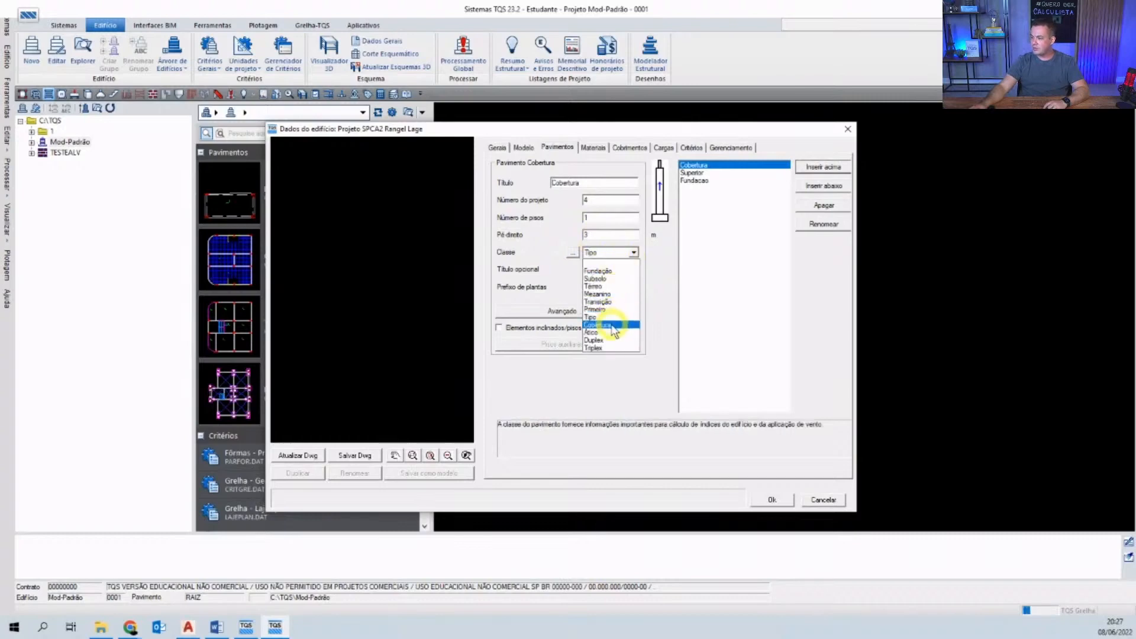
pyautogui.click(611, 326)
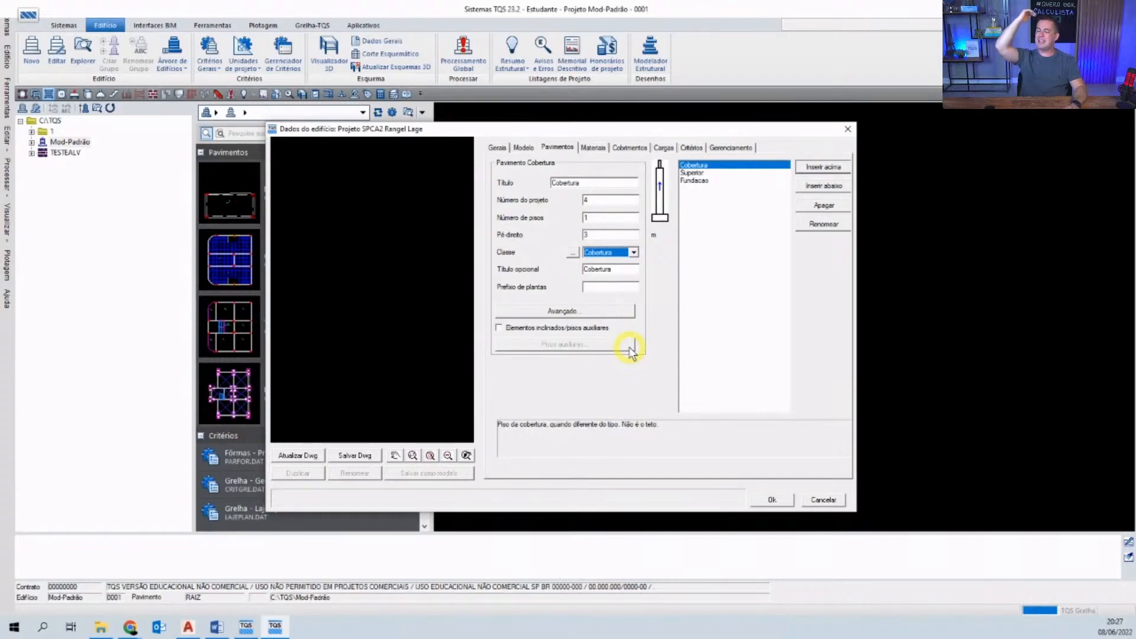
# - Add a floor named Caixa on top of Cobertura
pyautogui.click(847, 128)
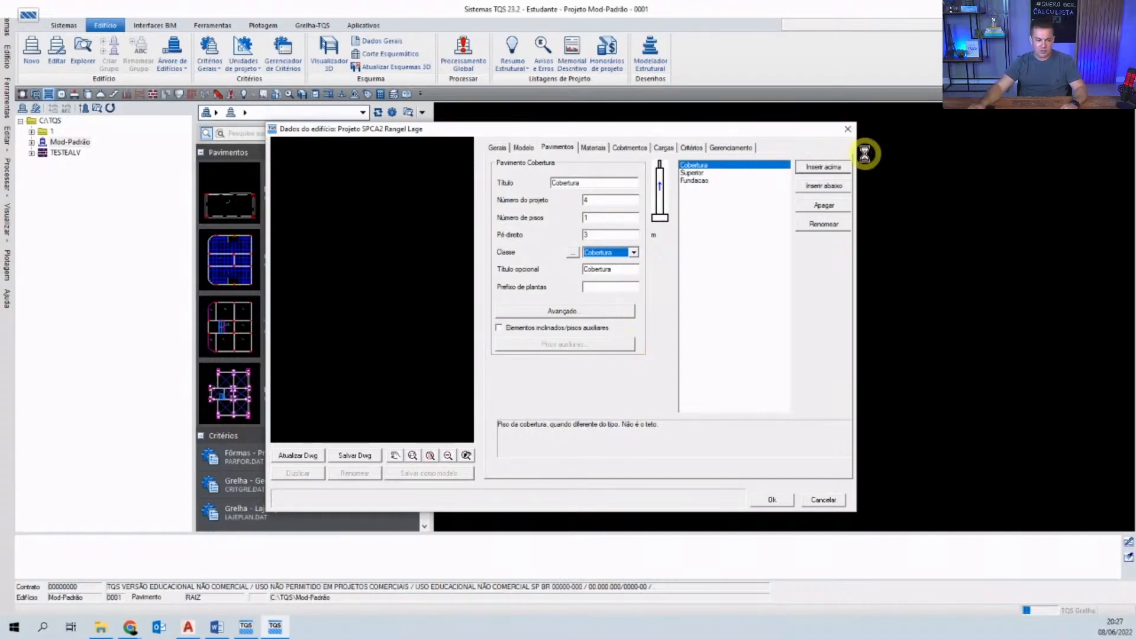
pyautogui.click(819, 168)
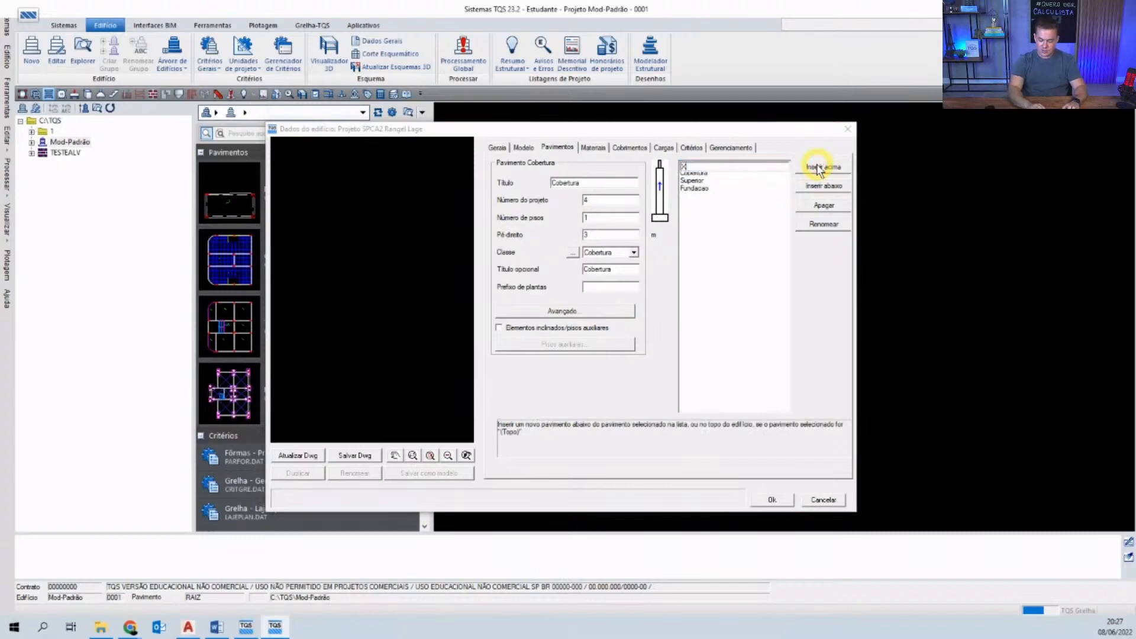
pyautogui.press('BackSpace')
pyautogui.press('BackSpace')
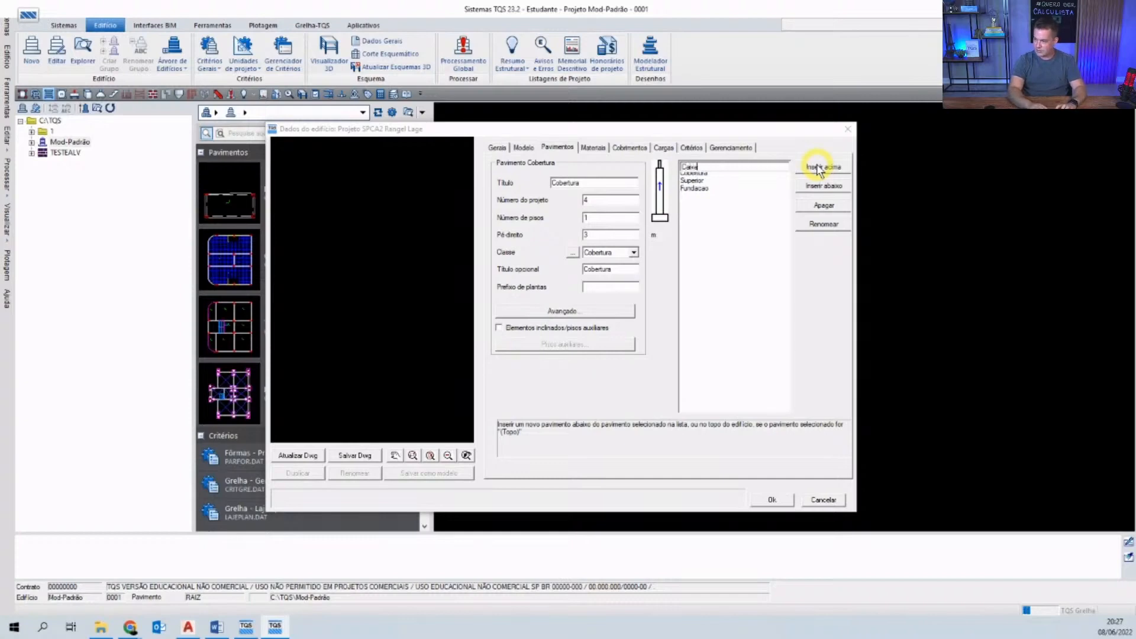
pyautogui.press('Return')
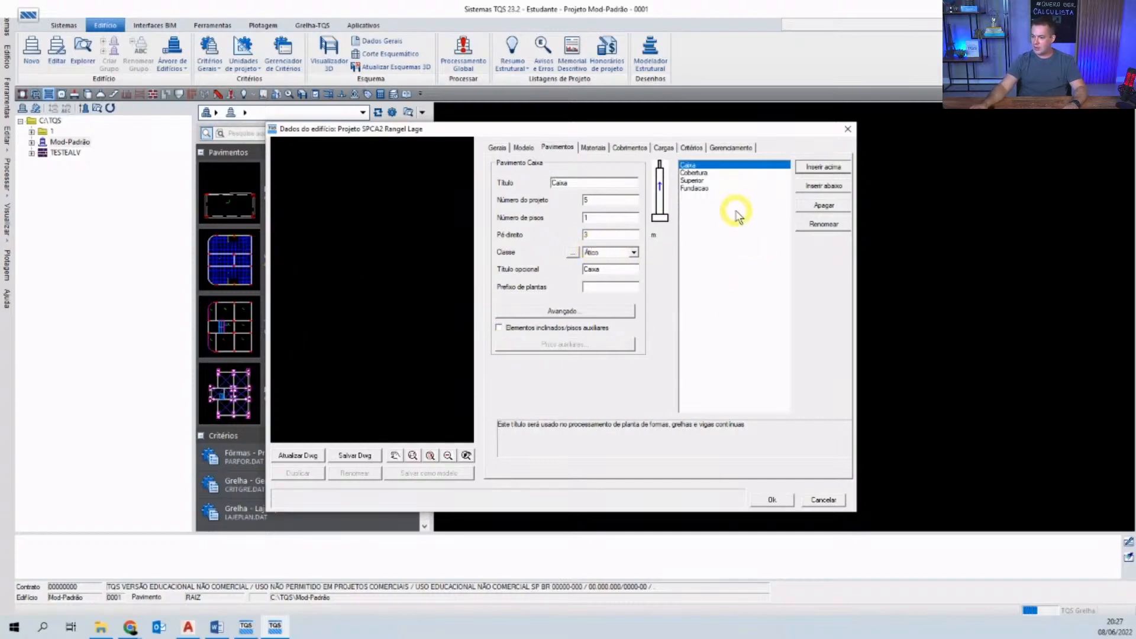
# - Regenerate and zoom the schematic section, then show materials with C25 concrete throughout
pyautogui.click(310, 457)
pyautogui.click(310, 457)
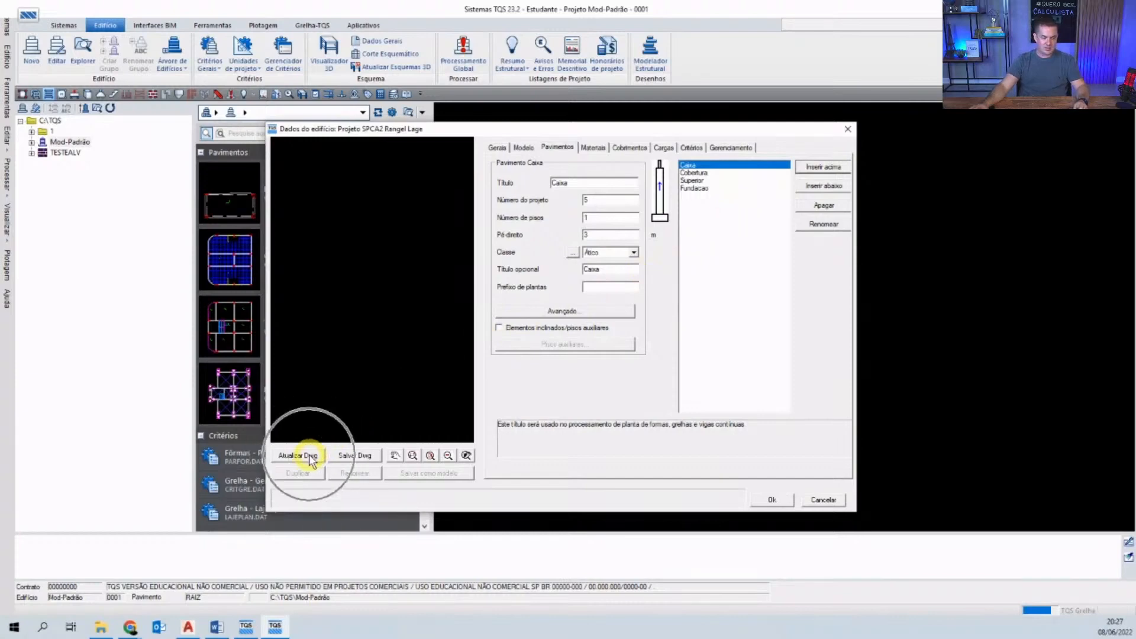
pyautogui.click(310, 457)
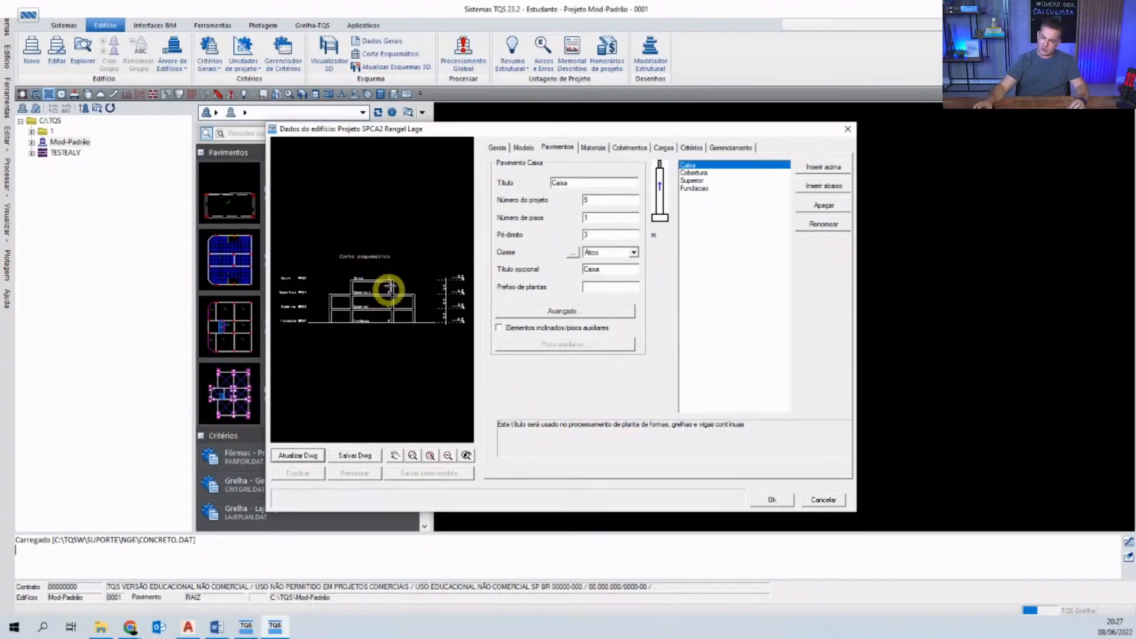
pyautogui.scroll(2, 374, 277)
pyautogui.scroll(-3, 374, 276)
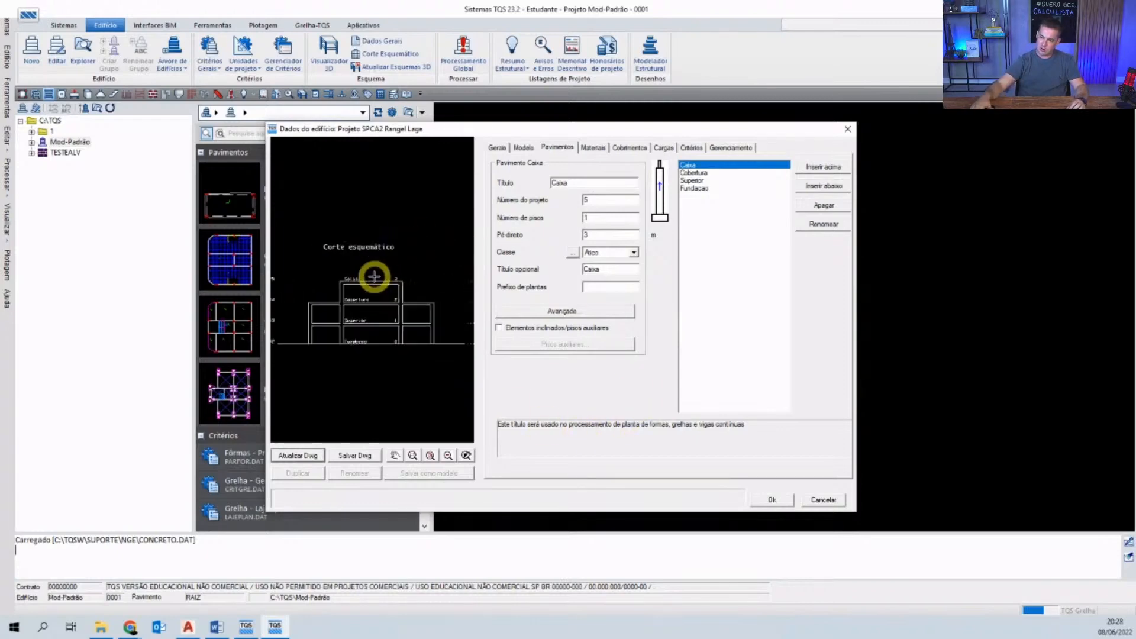
pyautogui.scroll(3, 374, 277)
pyautogui.scroll(-4, 373, 276)
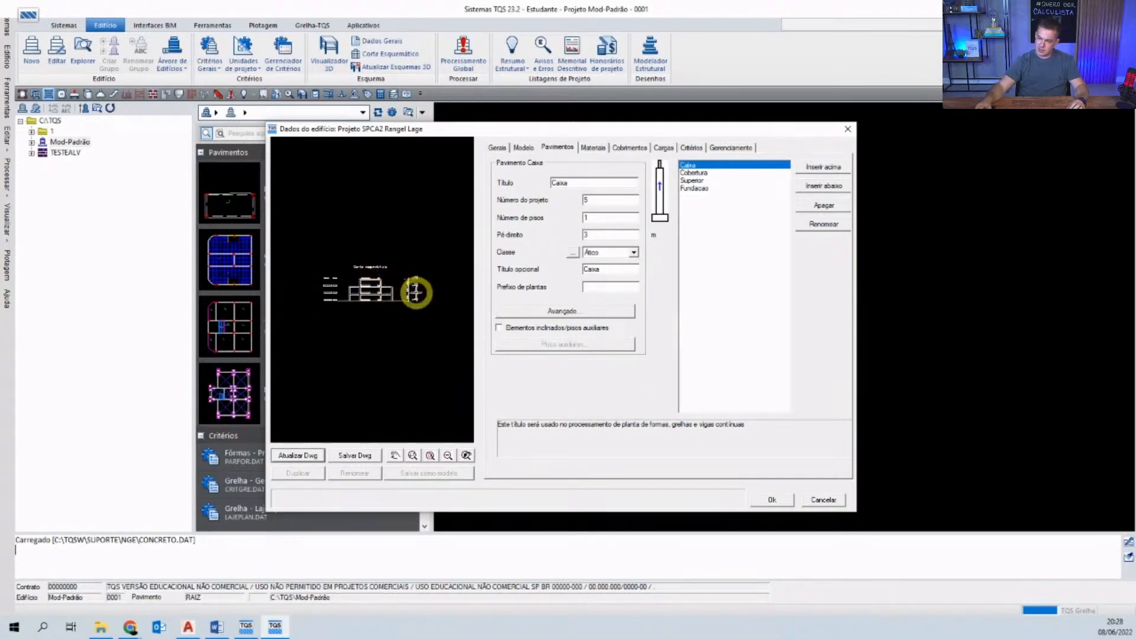
pyautogui.scroll(2, 416, 292)
pyautogui.scroll(5, 414, 295)
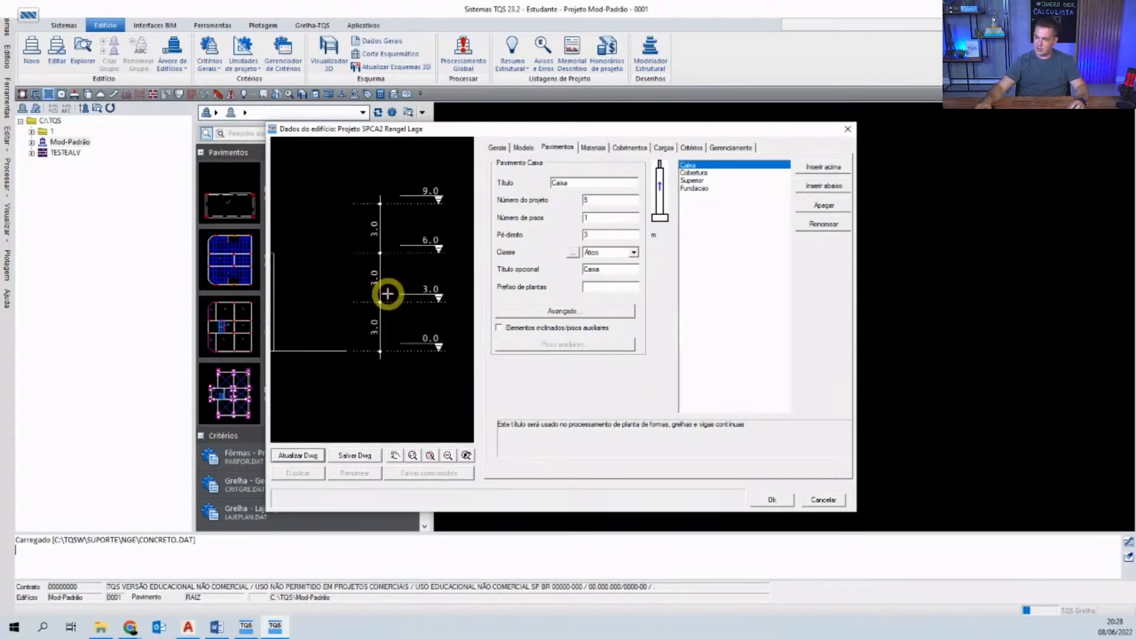
pyautogui.scroll(-3, 395, 363)
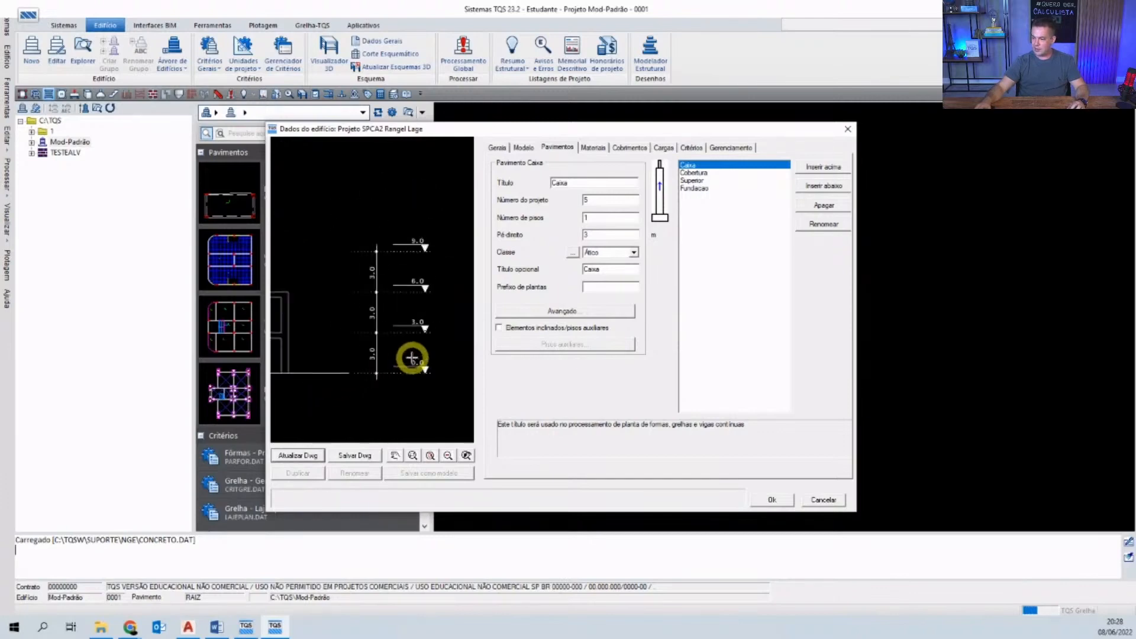
pyautogui.scroll(-3, 393, 366)
pyautogui.scroll(5, 317, 377)
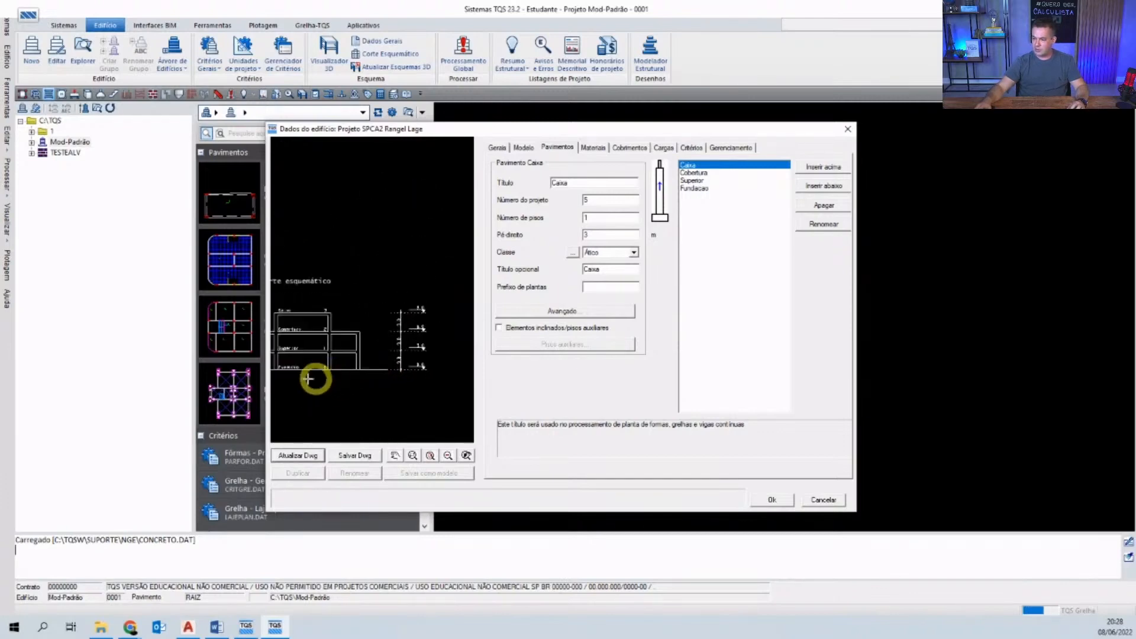
pyautogui.scroll(-2, 322, 358)
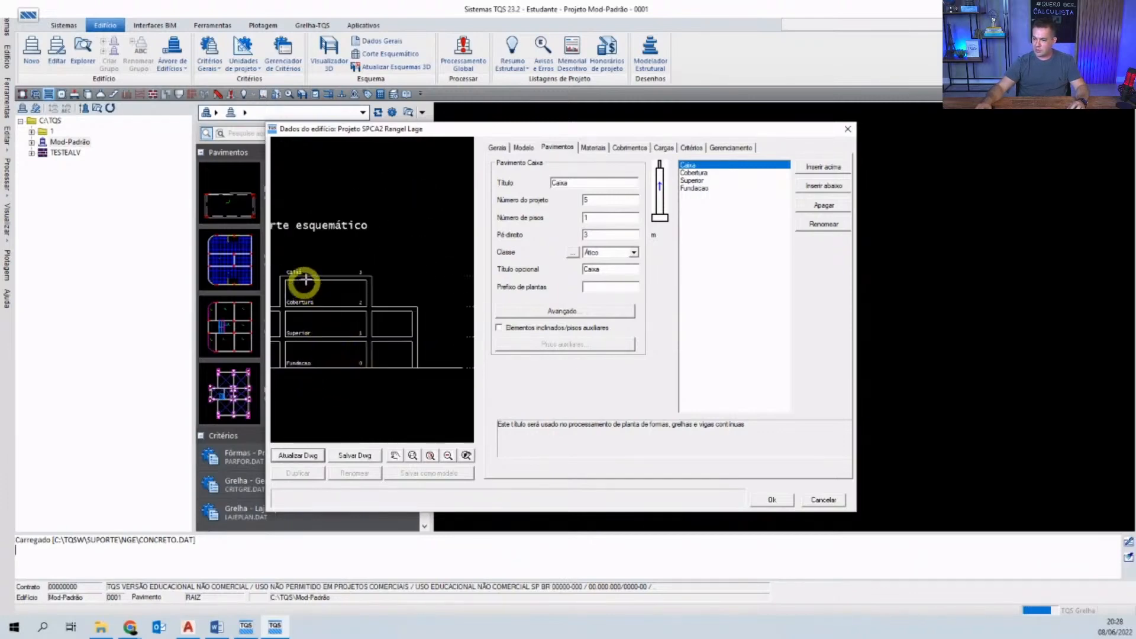
pyautogui.scroll(-2, 307, 264)
pyautogui.scroll(-2, 324, 358)
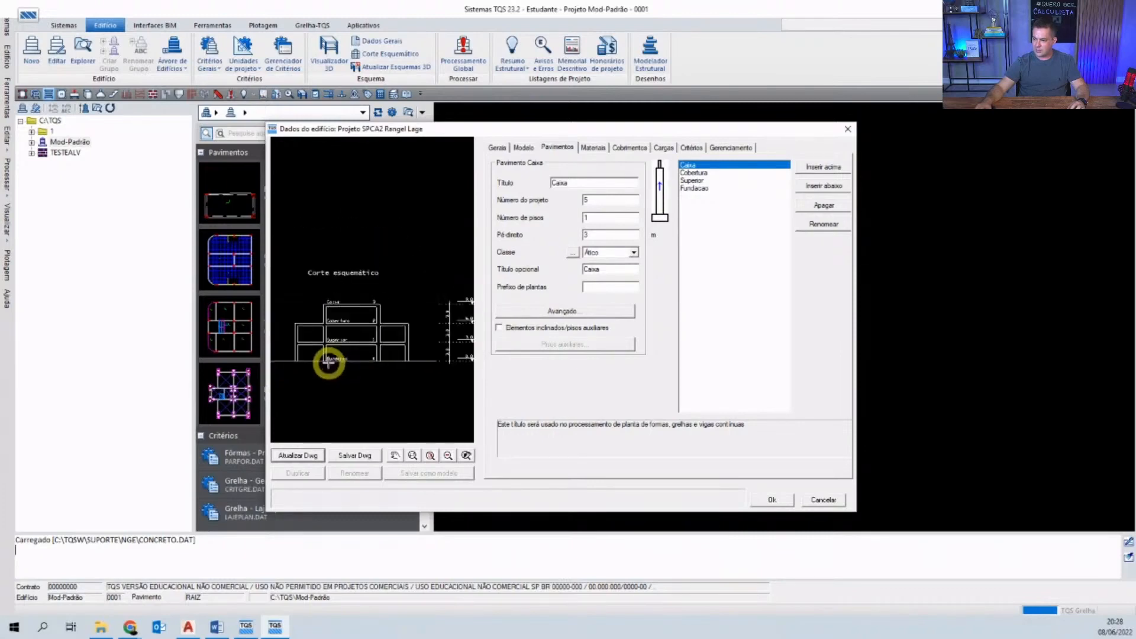
pyautogui.scroll(4, 423, 344)
pyautogui.scroll(-3, 355, 393)
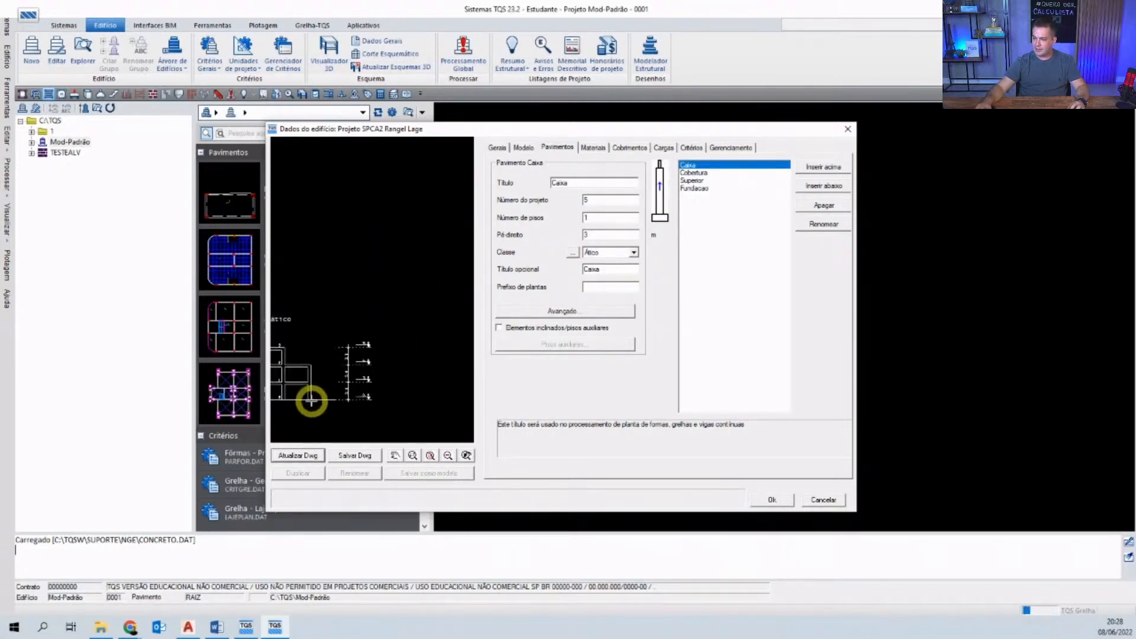
pyautogui.scroll(5, 321, 390)
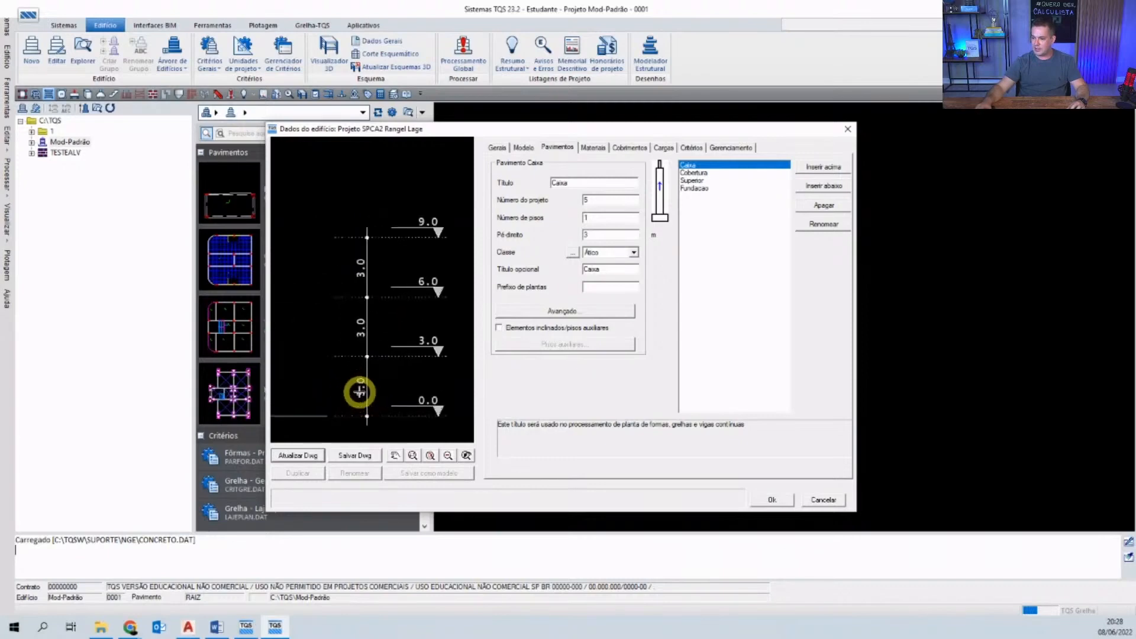
pyautogui.scroll(-2, 385, 319)
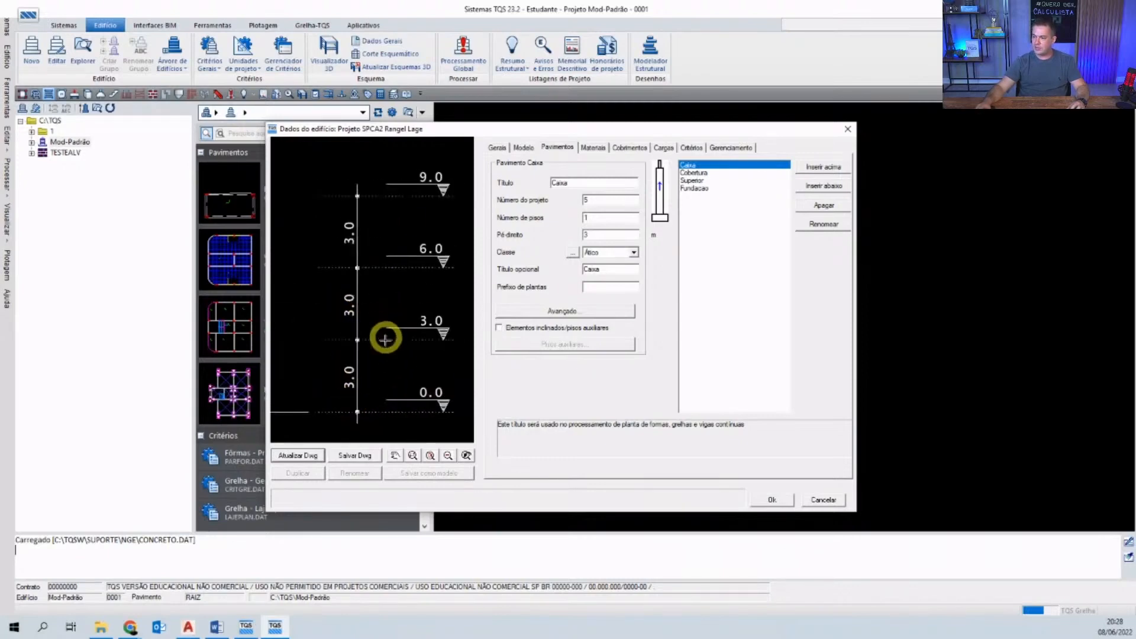
pyautogui.scroll(-5, 396, 350)
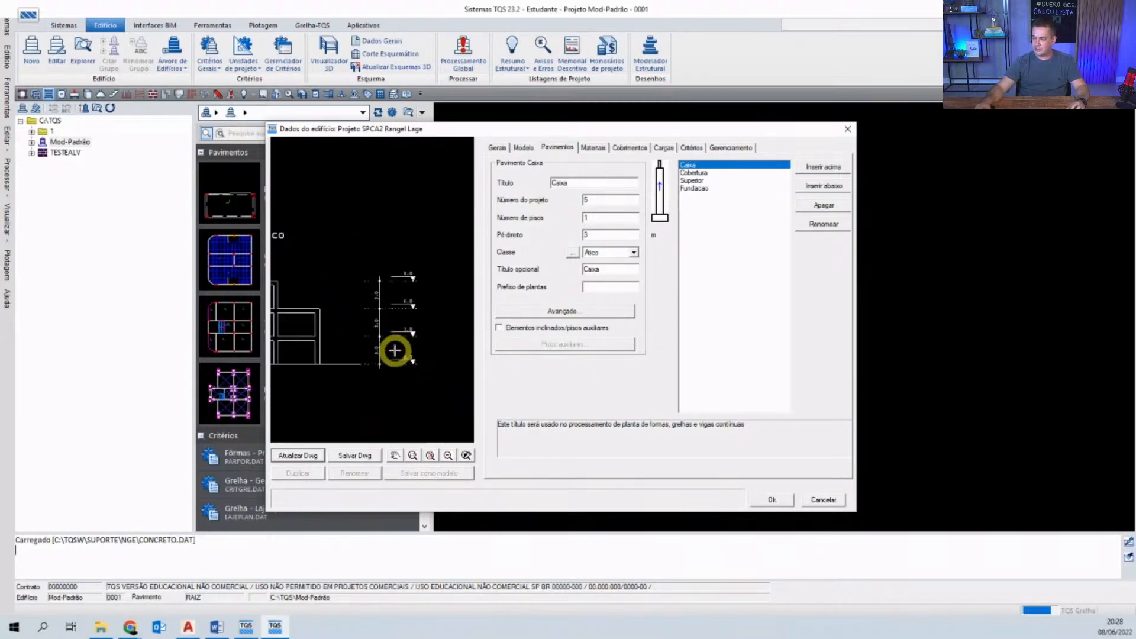
pyautogui.scroll(2, 384, 362)
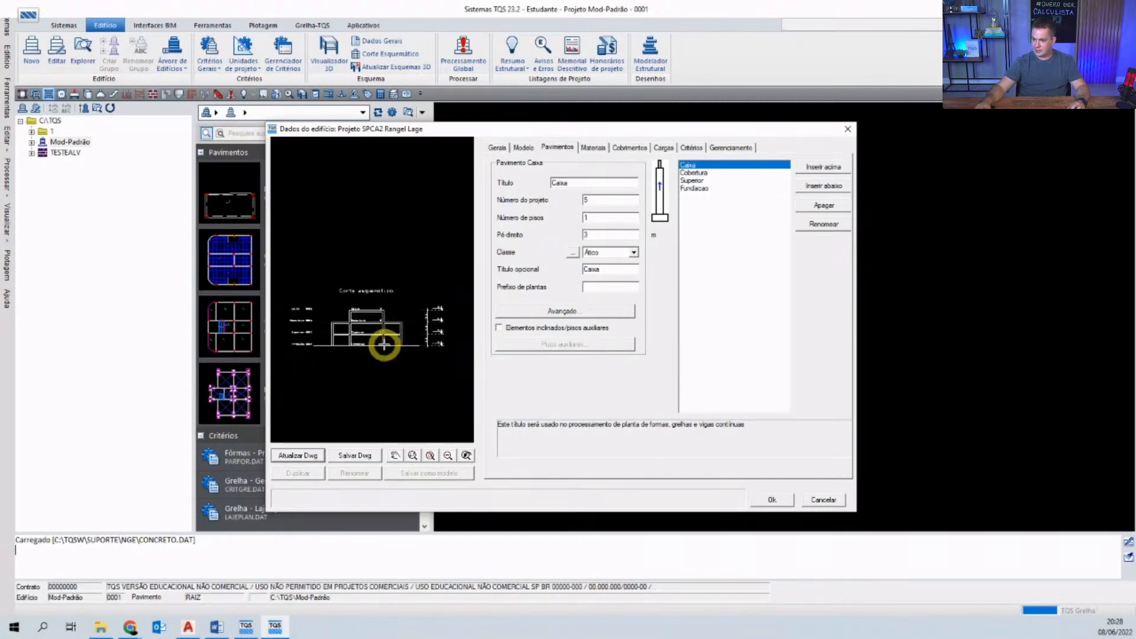
pyautogui.scroll(3, 294, 331)
pyautogui.scroll(-4, 294, 332)
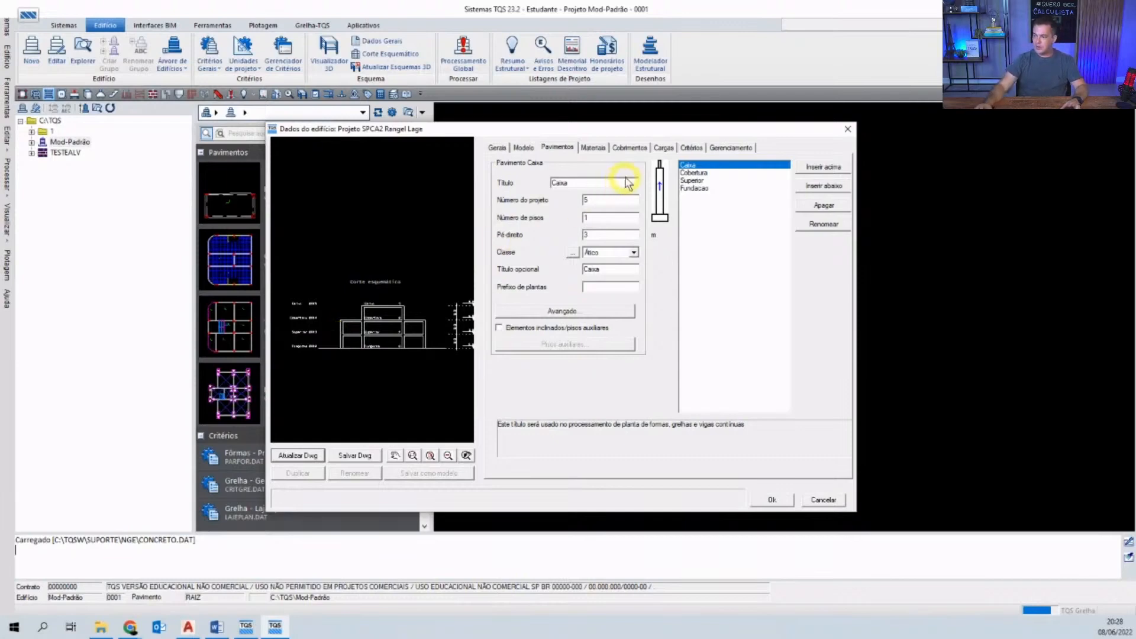
pyautogui.click(595, 148)
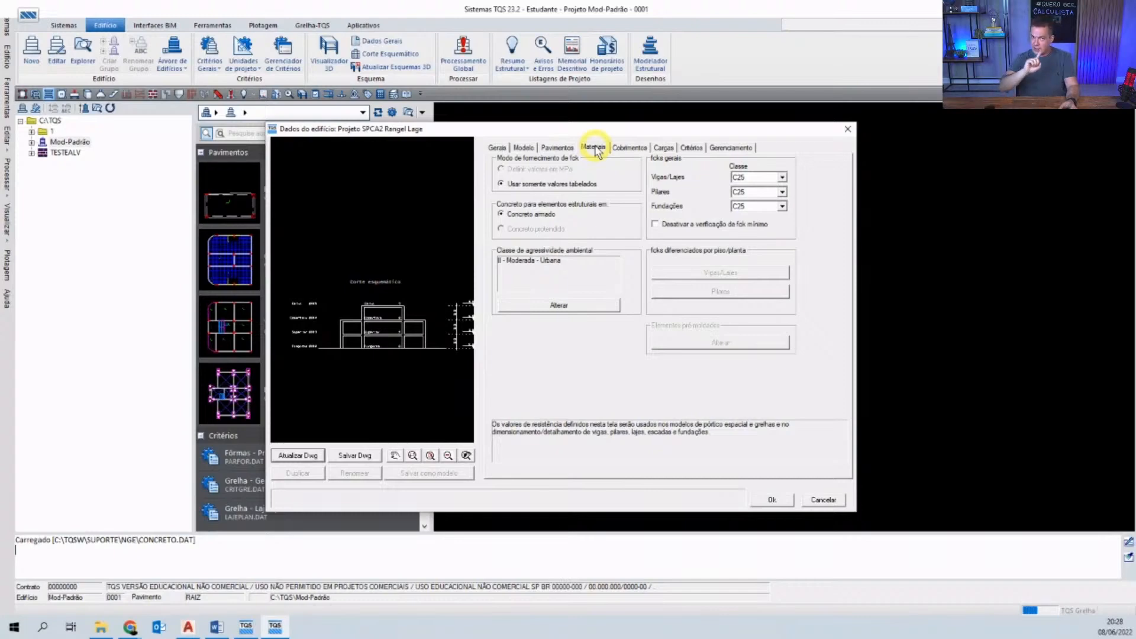
# - Keep aggressiveness class II – Moderada – Urbana and display the concrete cover values
pyautogui.click(581, 304)
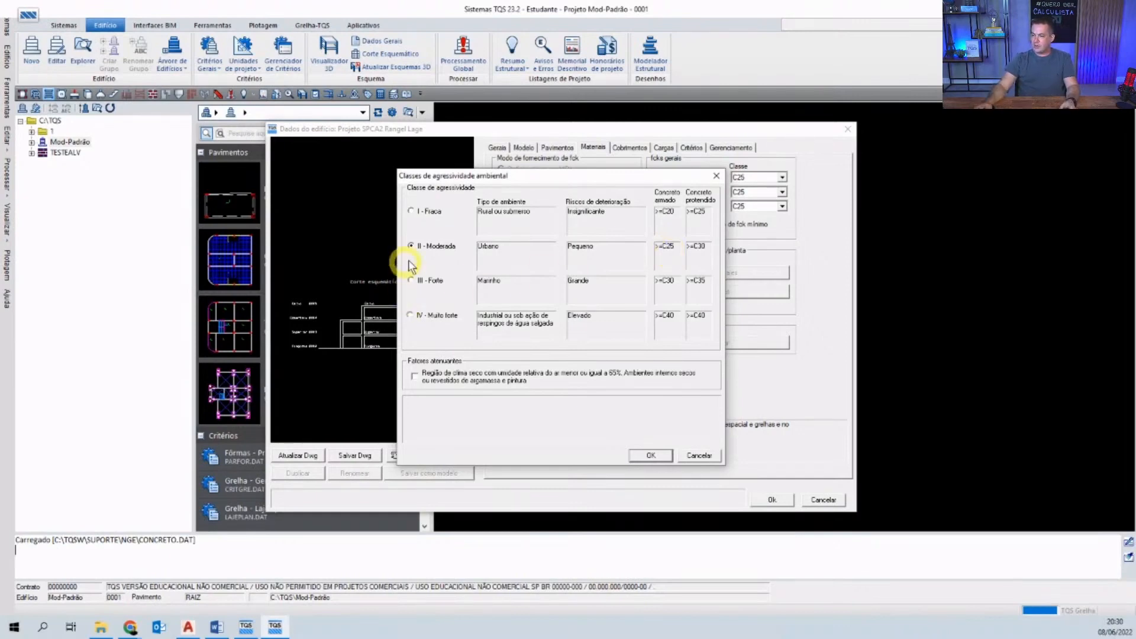
pyautogui.click(653, 455)
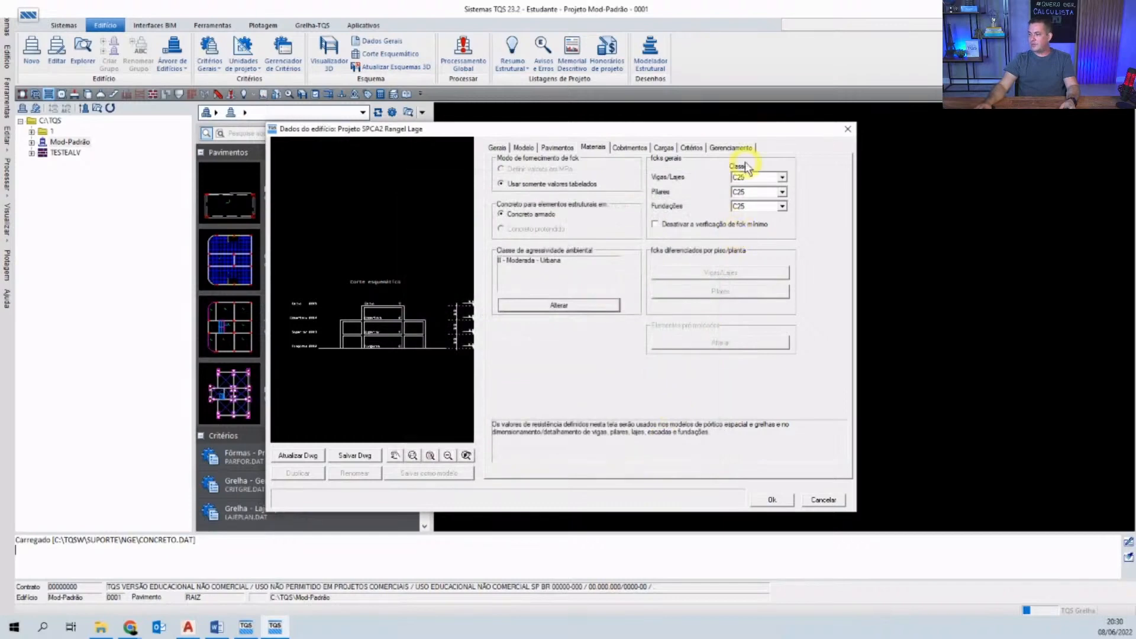
pyautogui.click(590, 308)
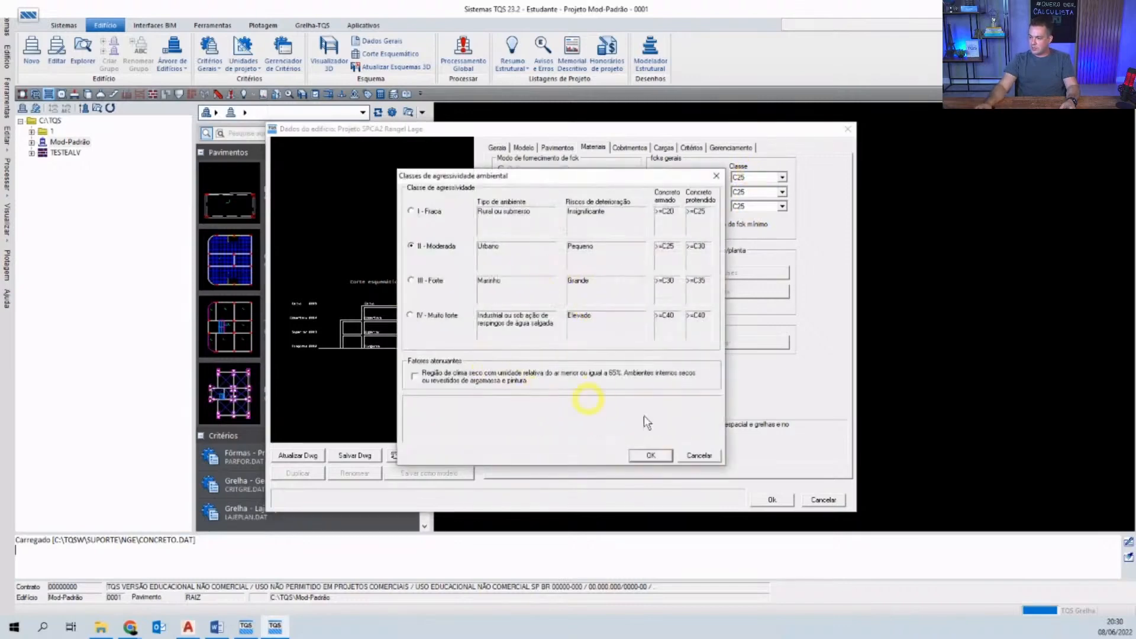
pyautogui.click(700, 458)
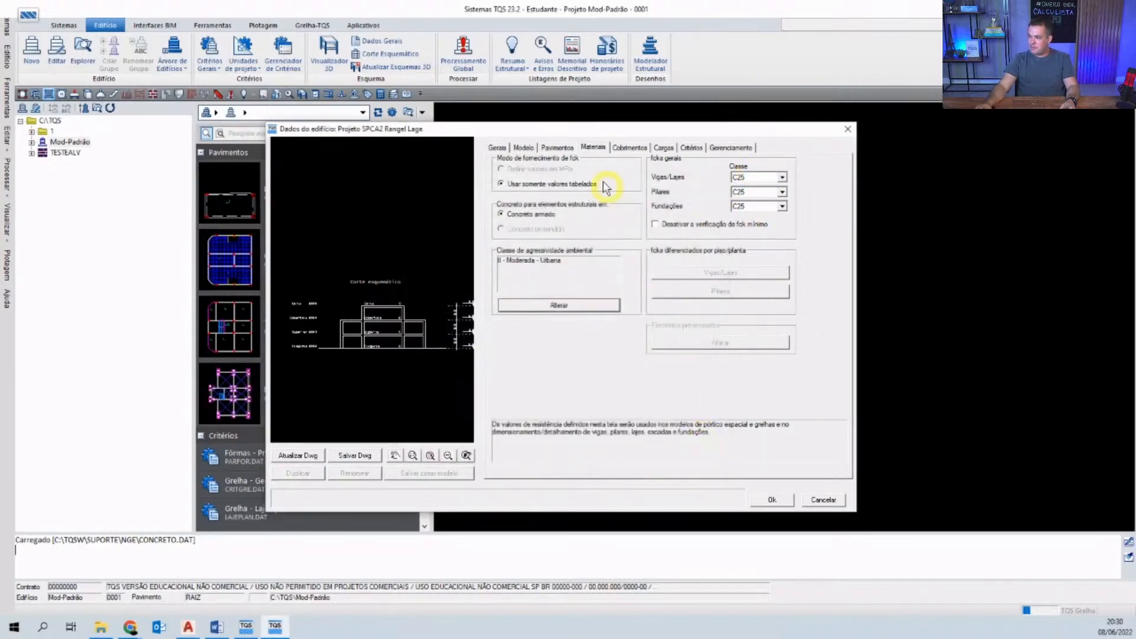
pyautogui.click(629, 148)
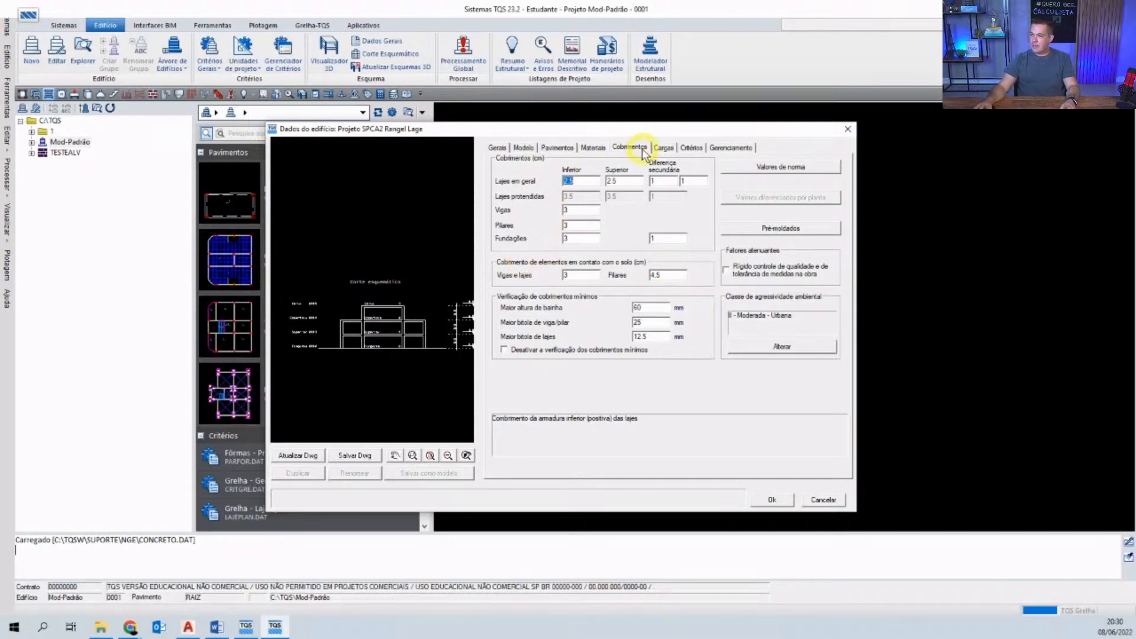
# - Show the wind load settings: V0 45 m/s, S1 1.00, S3 1.10
pyautogui.click(663, 148)
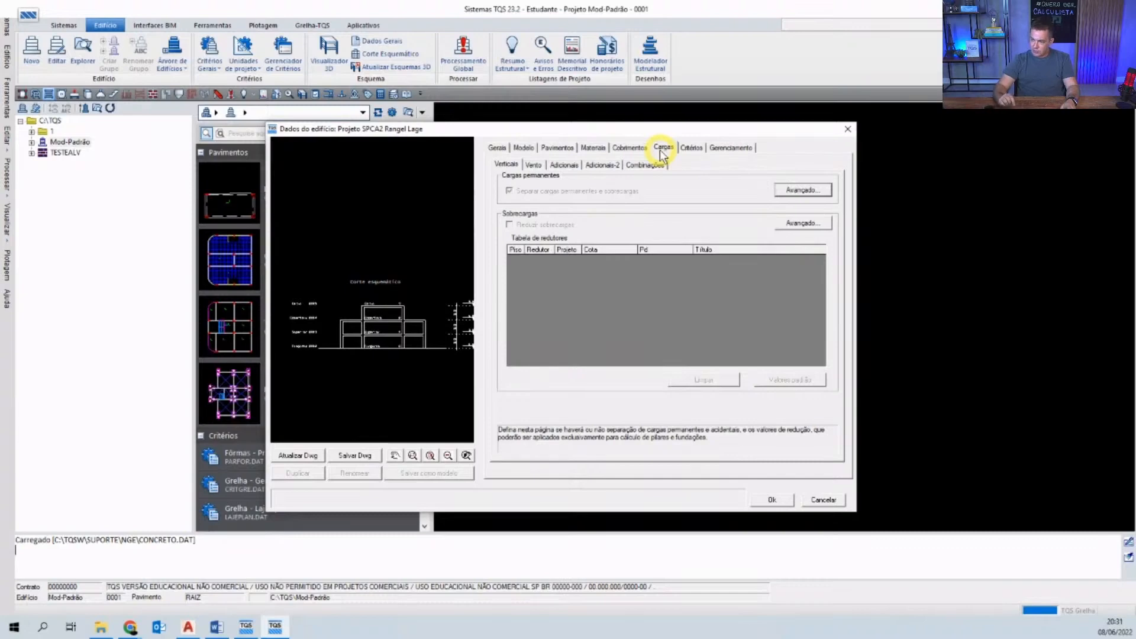
pyautogui.click(534, 166)
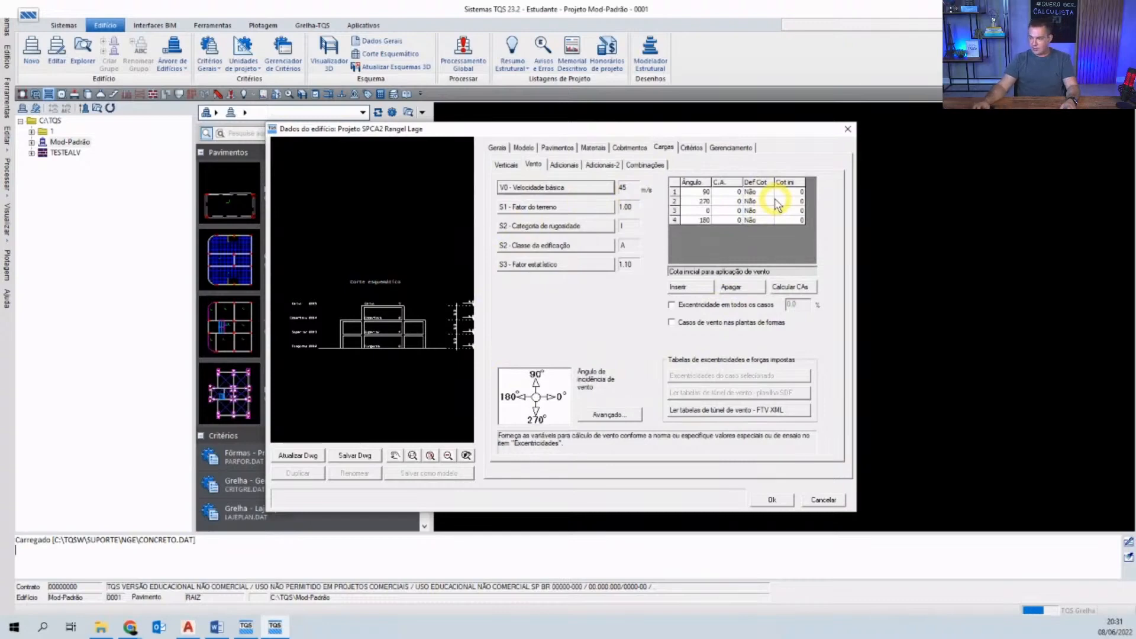
# - Try saving the building data and dismiss the warning about undefined wind drag coefficients
pyautogui.click(767, 502)
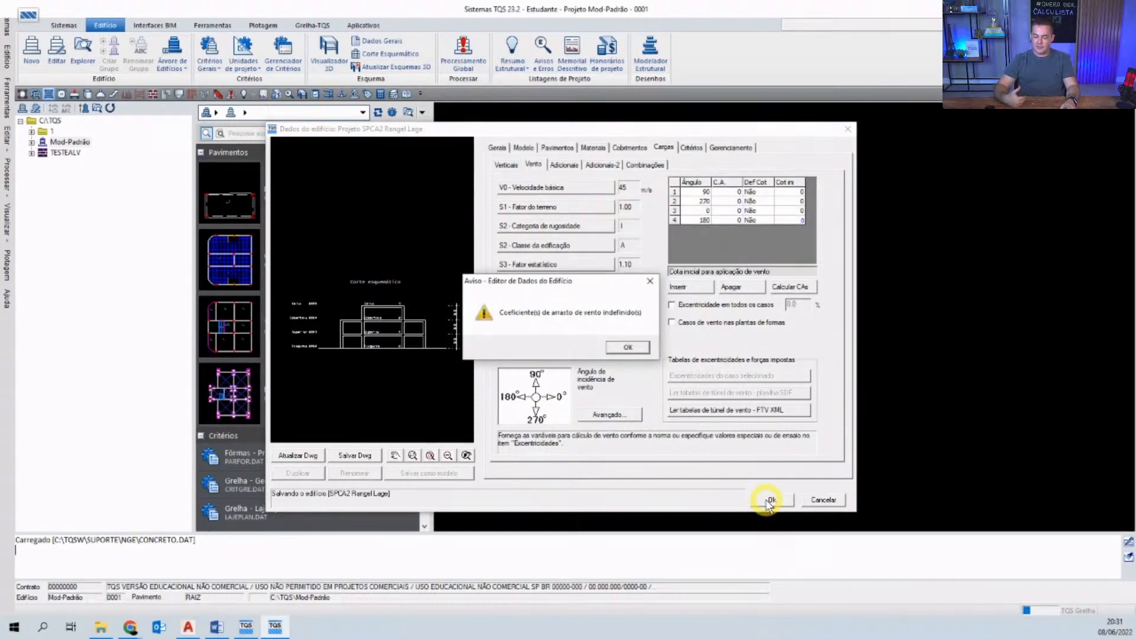
pyautogui.click(620, 350)
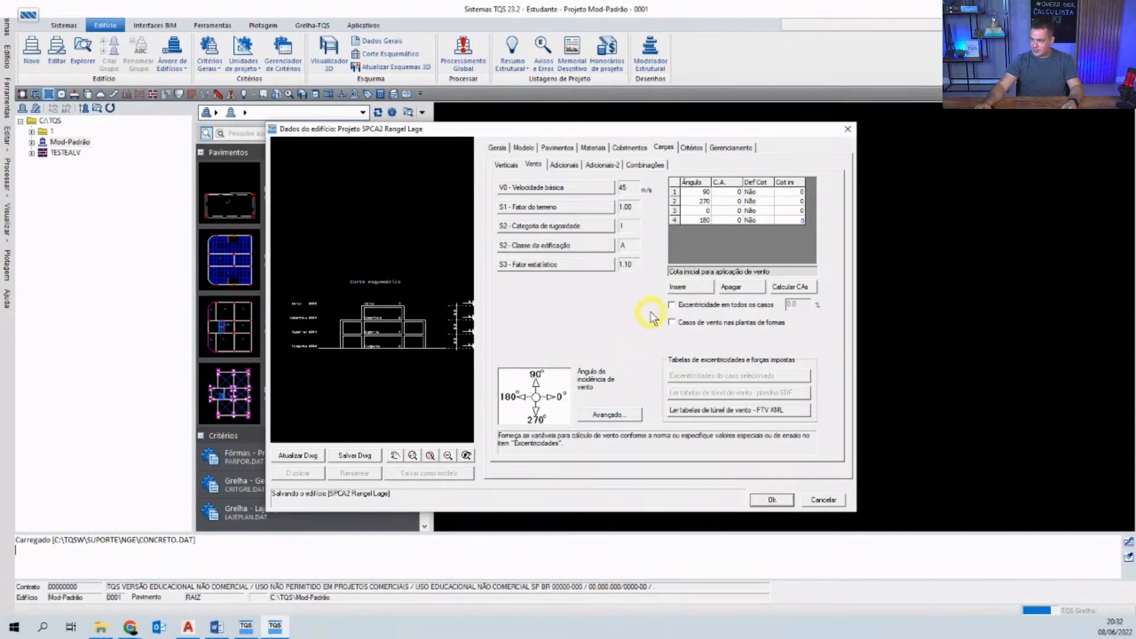
# - Enter a drag coefficient (C.A.) of 1 for the 90°, 270°, 0° and 180° wind cases
pyautogui.click(728, 192)
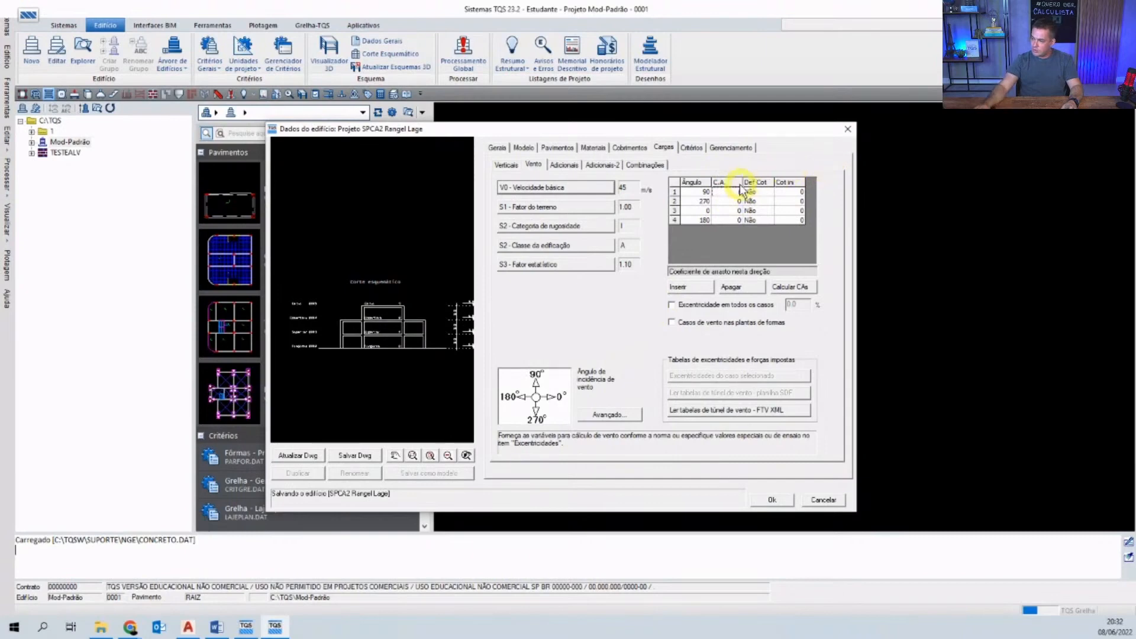
pyautogui.click(732, 202)
pyautogui.click(734, 212)
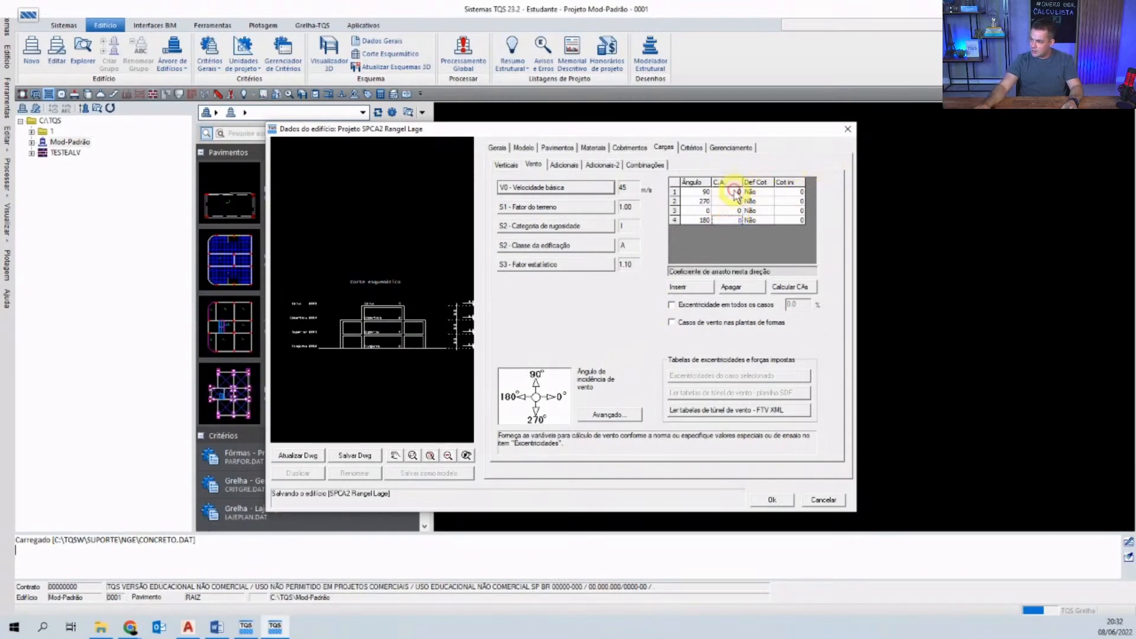
pyautogui.click(731, 192)
pyautogui.write('1')
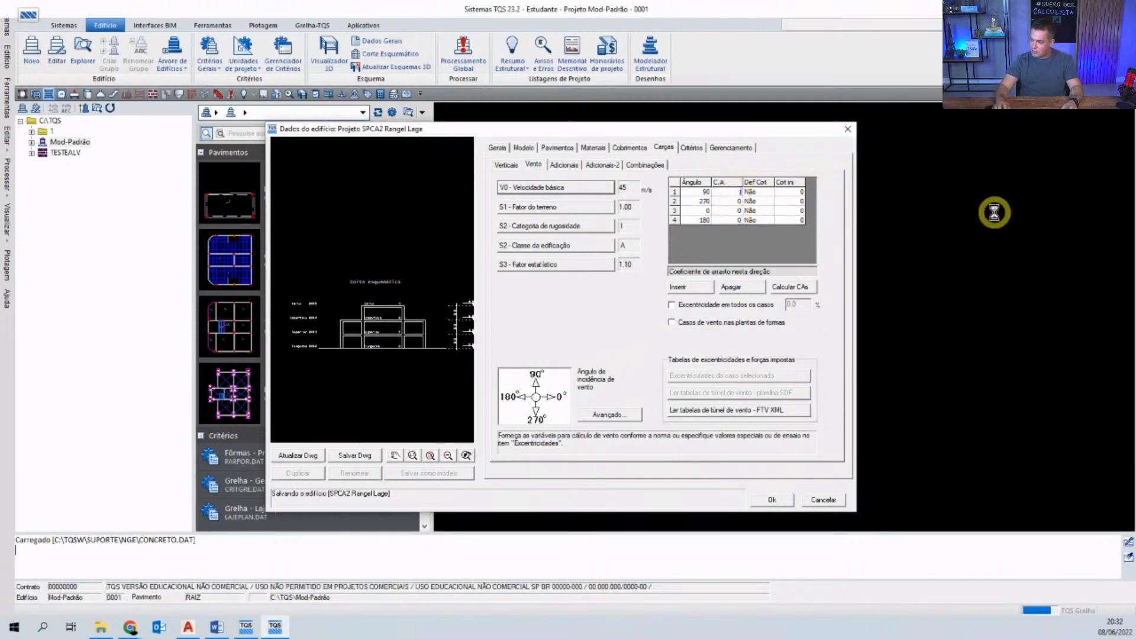
pyautogui.press('Down')
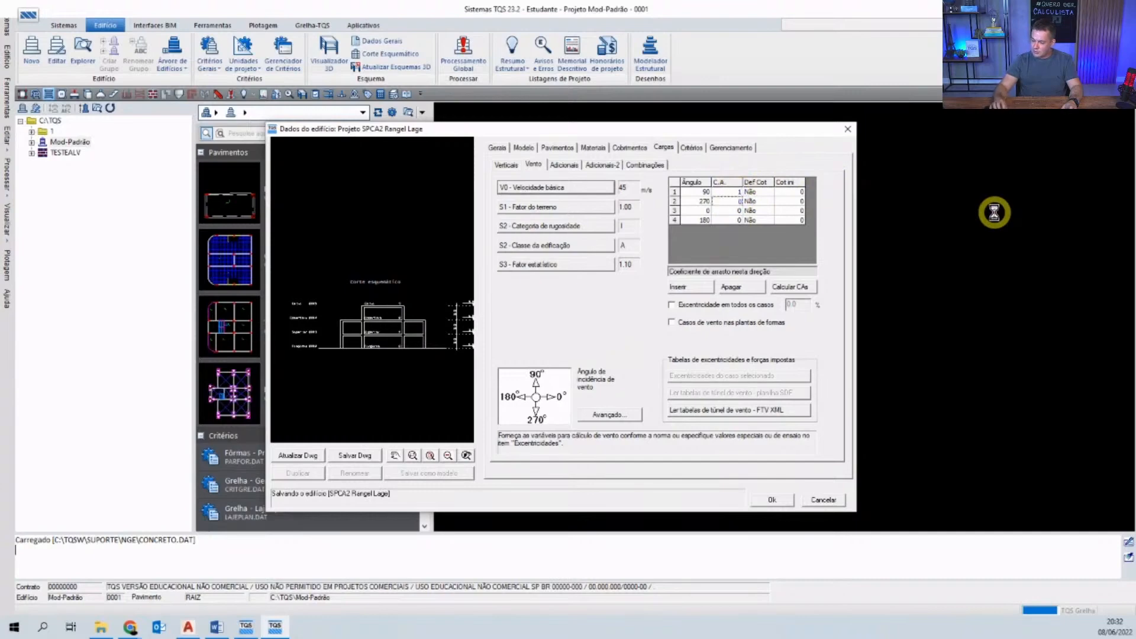
pyautogui.write('1')
pyautogui.press('Down')
pyautogui.write('1')
pyautogui.press('Down')
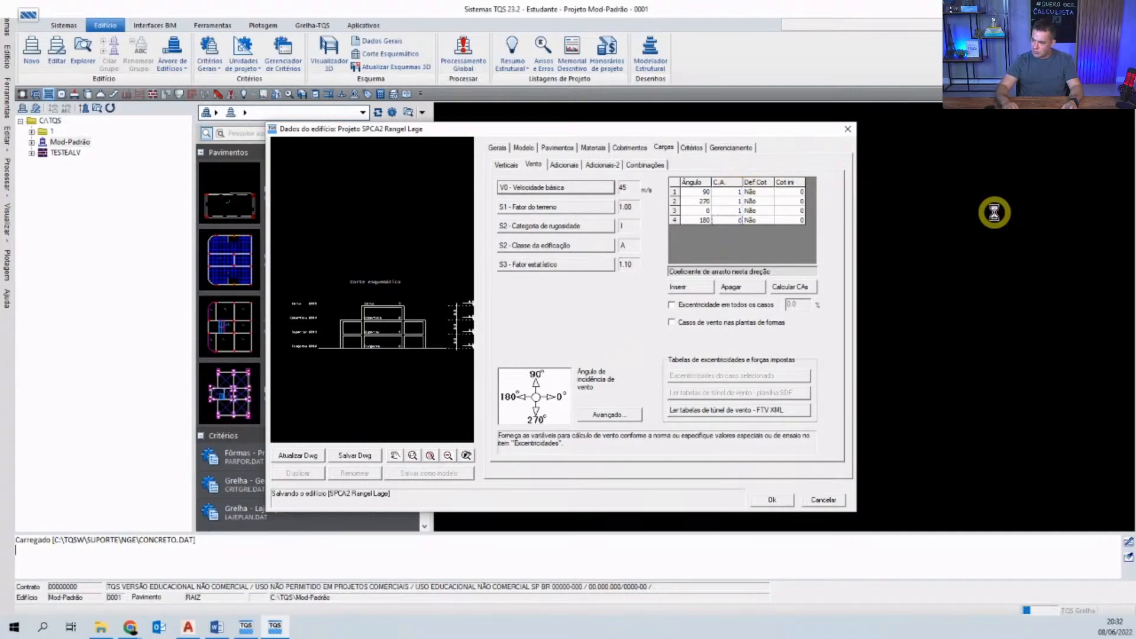
pyautogui.write('1')
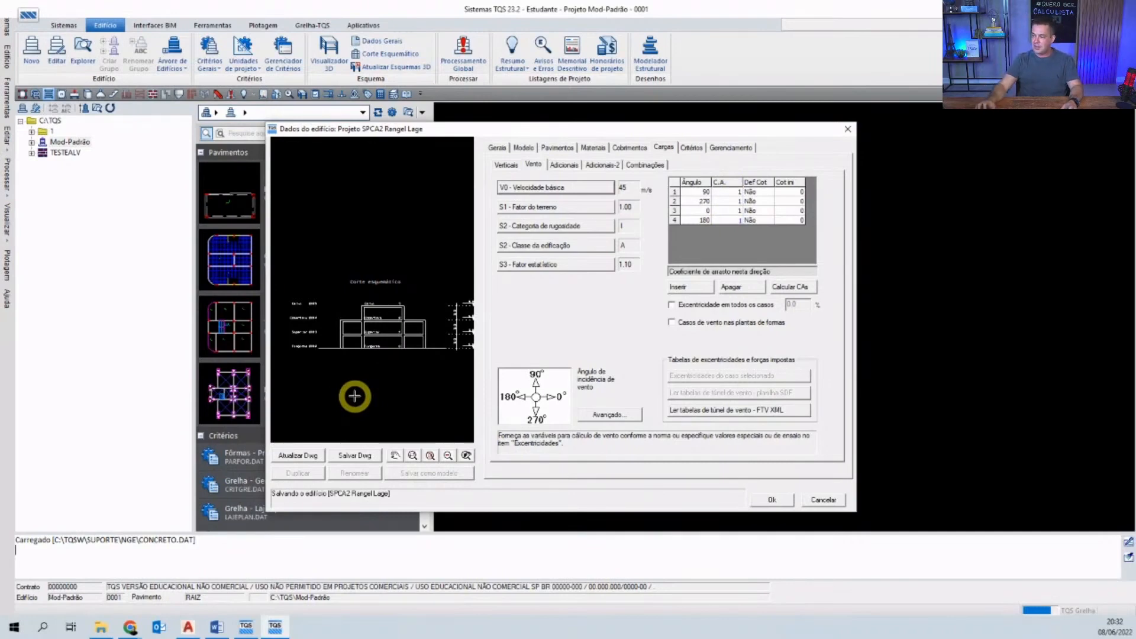
# - Review the drag coefficient column and save the building data
pyautogui.click(729, 211)
pyautogui.click(729, 220)
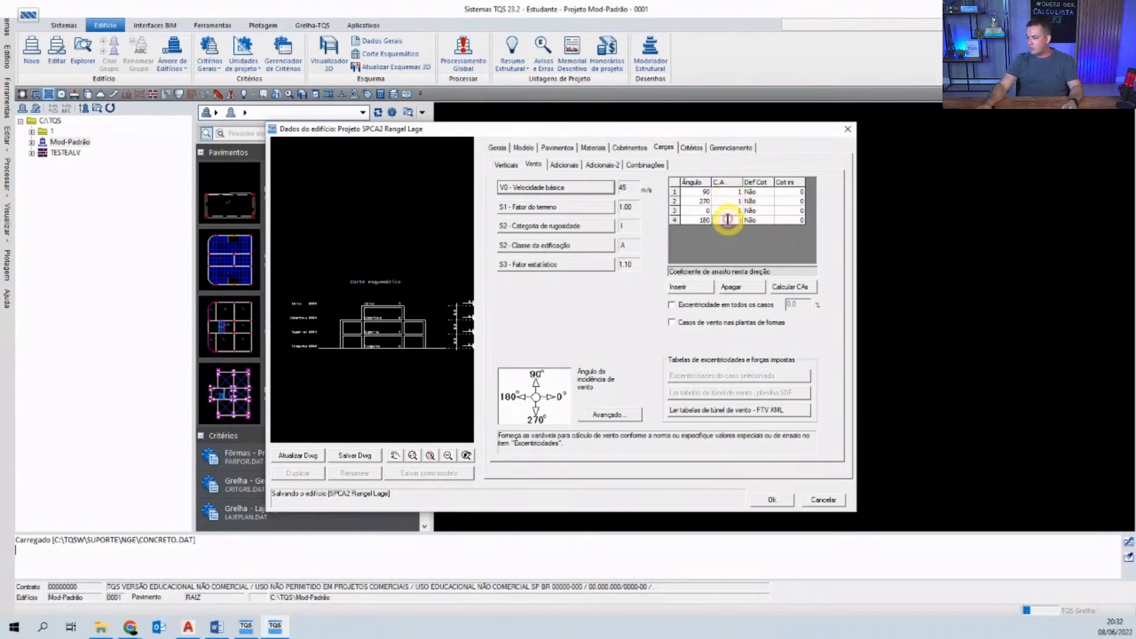
pyautogui.click(777, 504)
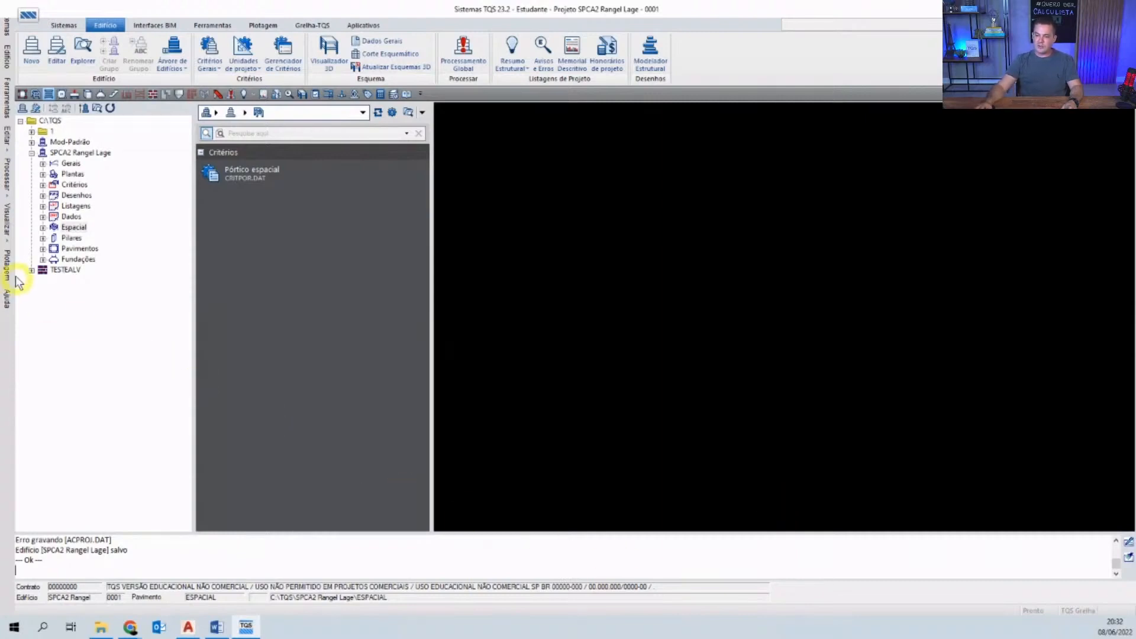
pyautogui.click(31, 152)
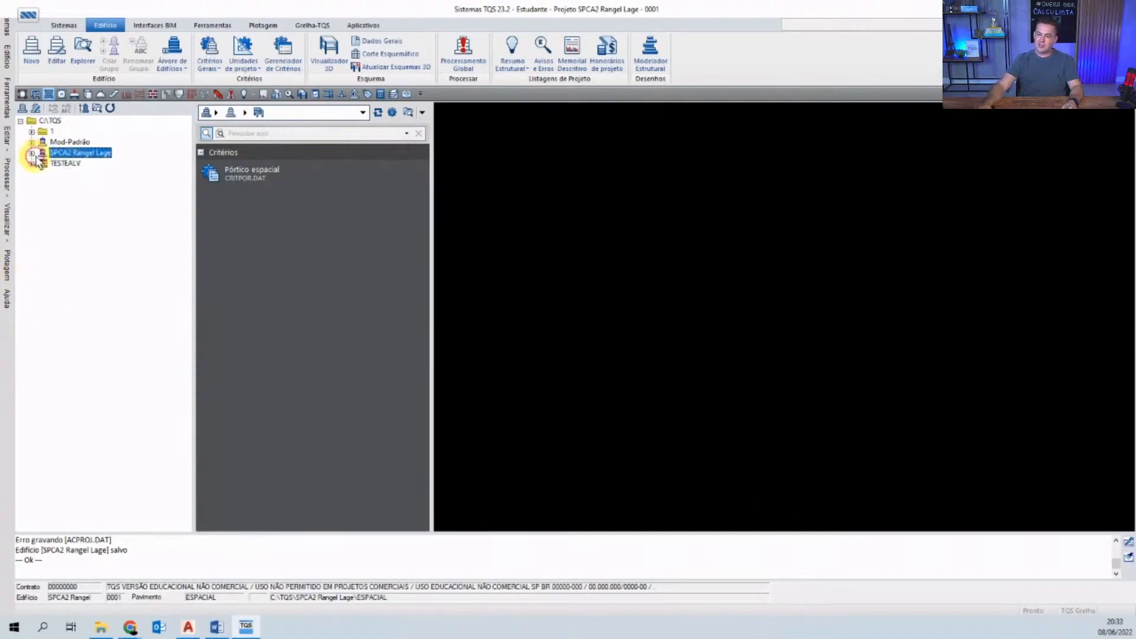
pyautogui.click(69, 142)
pyautogui.click(65, 163)
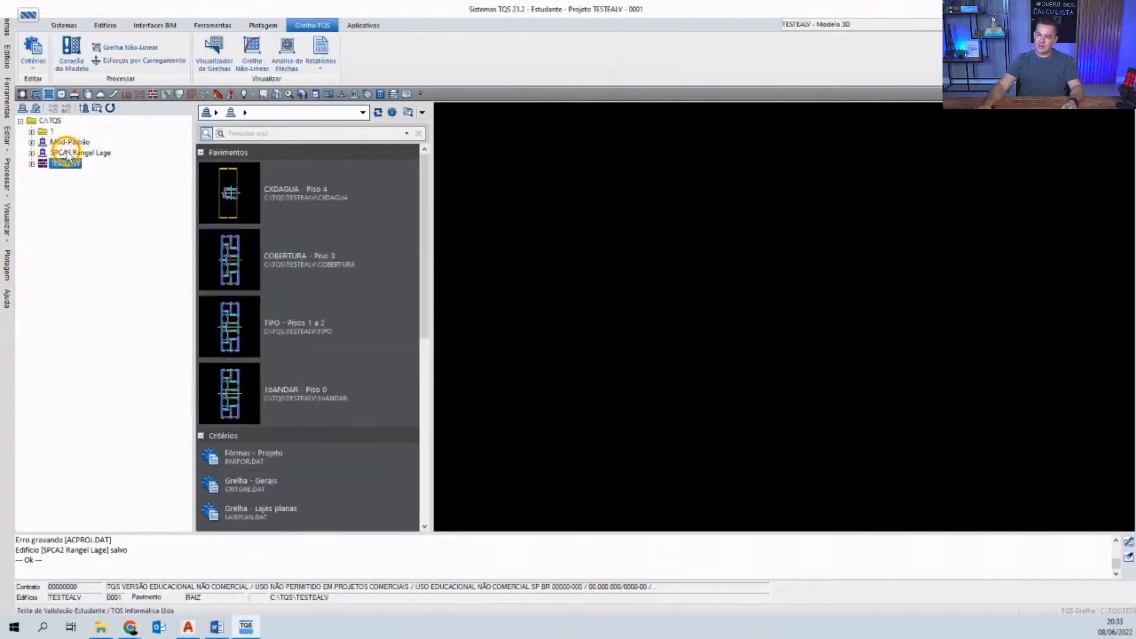
pyautogui.click(59, 154)
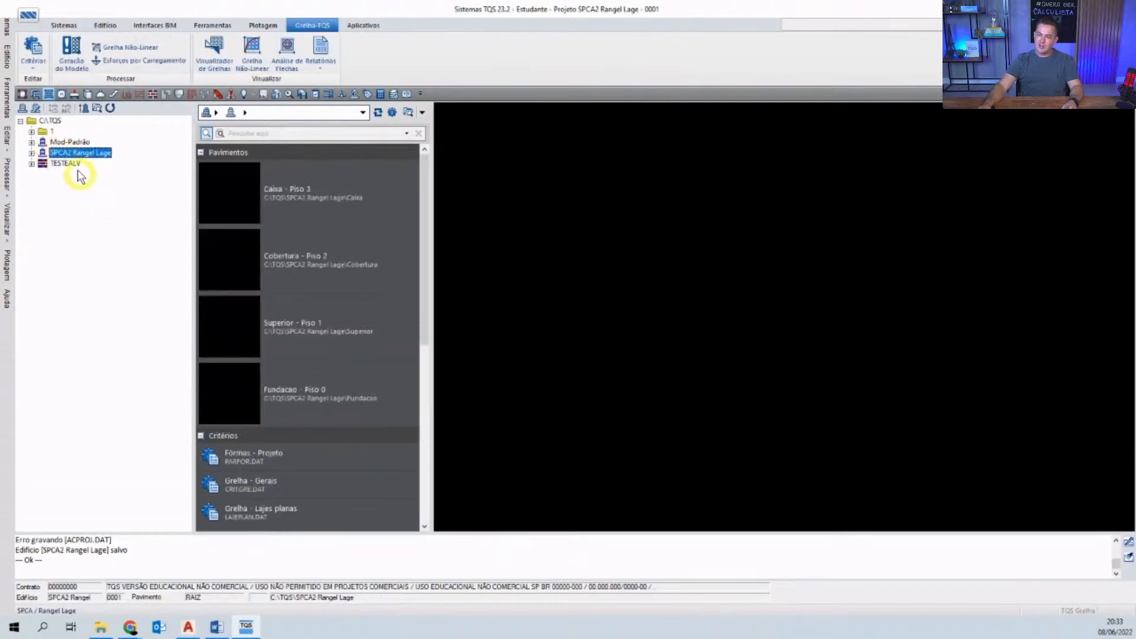
pyautogui.click(73, 142)
pyautogui.click(74, 154)
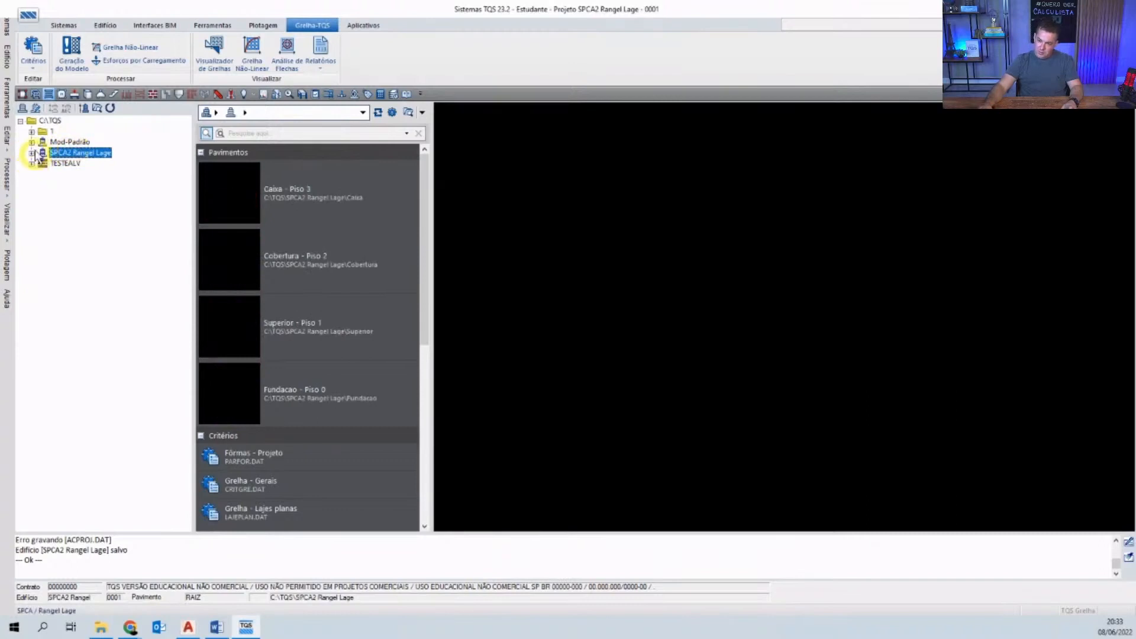
pyautogui.click(32, 153)
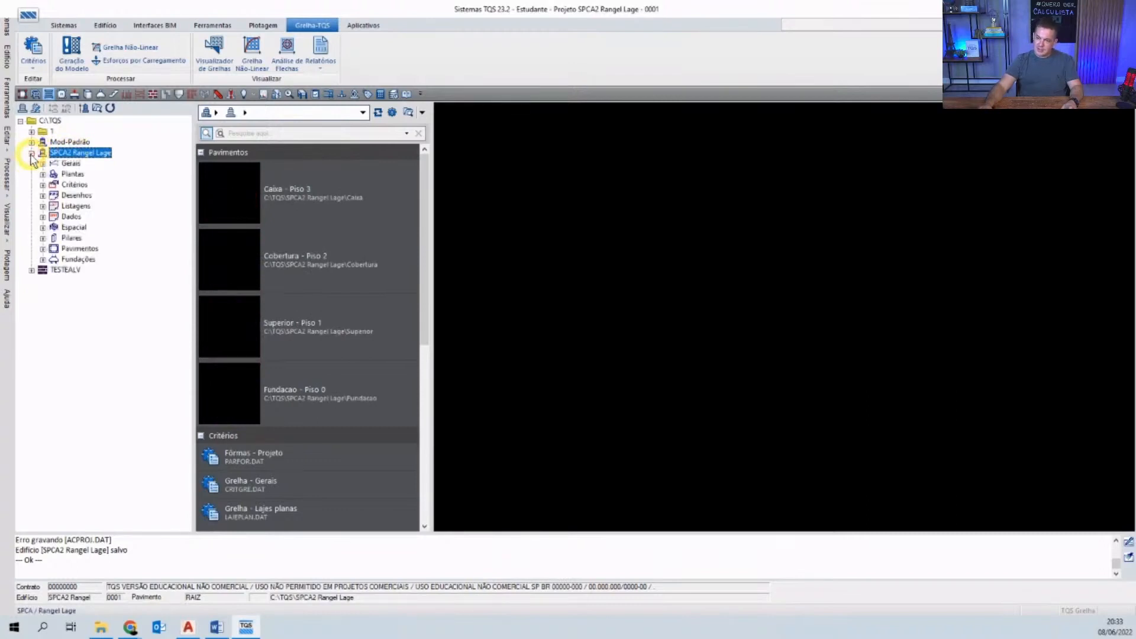
pyautogui.click(32, 154)
pyautogui.click(32, 155)
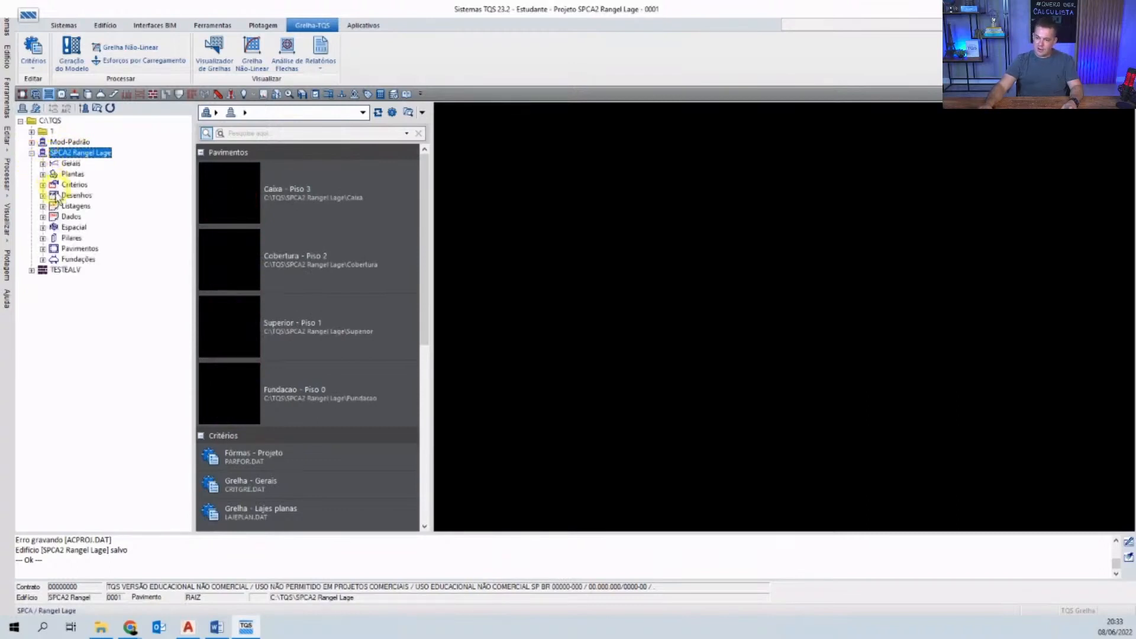
pyautogui.click(32, 154)
pyautogui.click(32, 154)
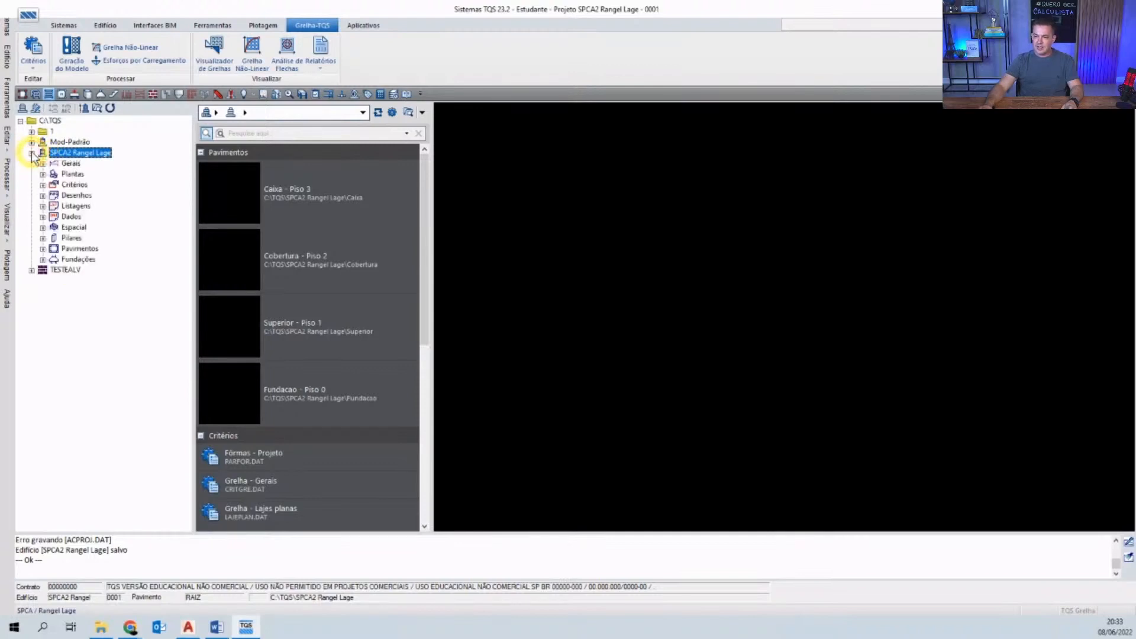
pyautogui.click(43, 249)
pyautogui.click(42, 249)
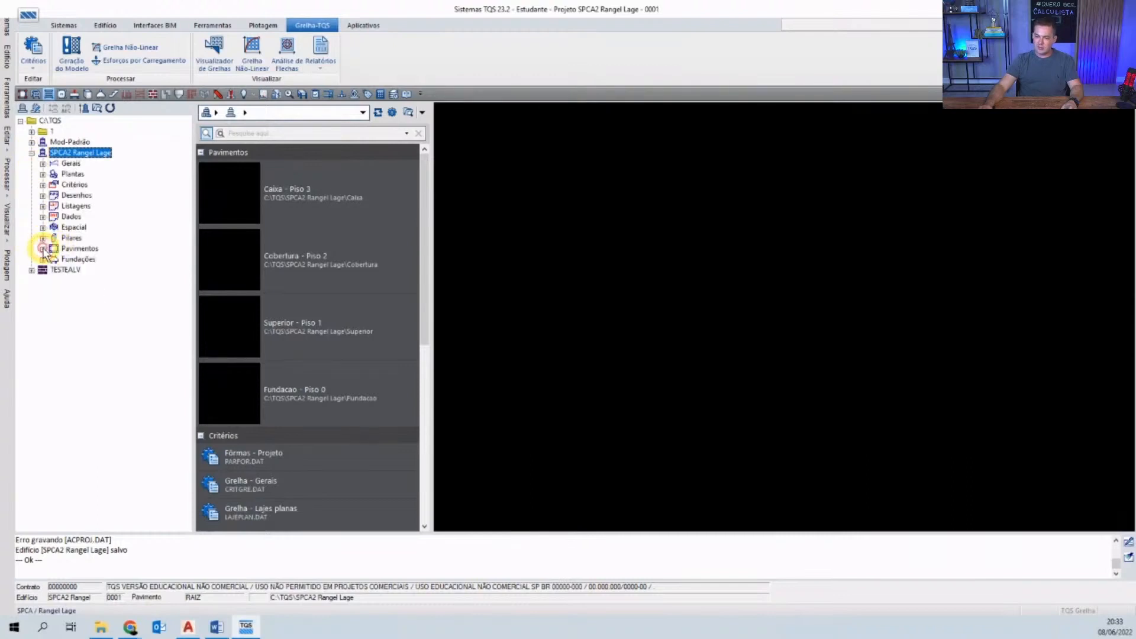